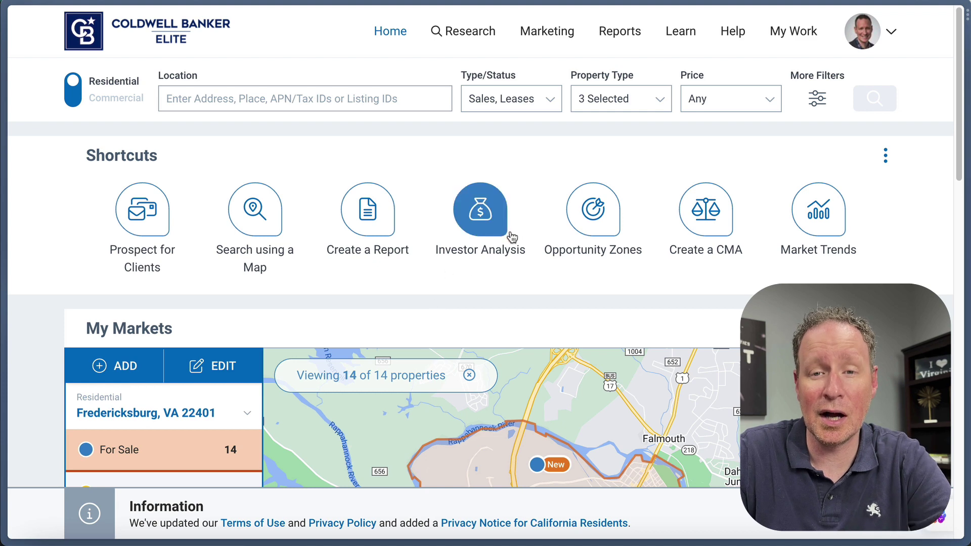
- Open the residential market trends for the Embrey Mill neighborhood in Stafford County, VA
left_click(470, 33)
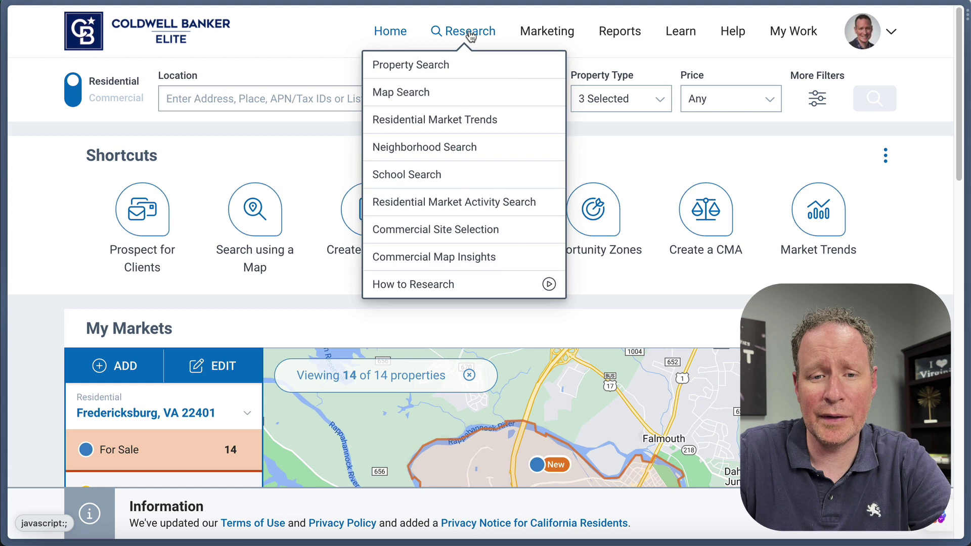
left_click(454, 121)
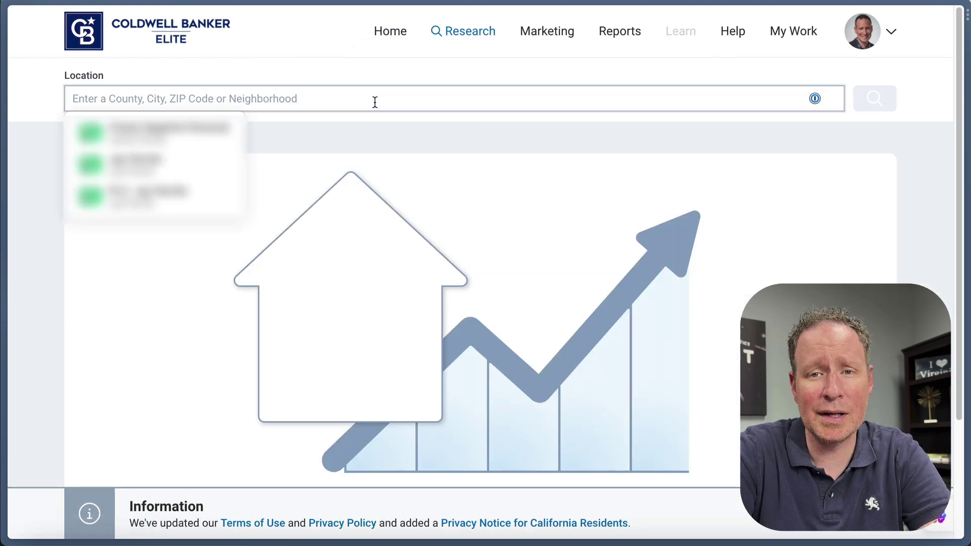
type("Embrey ")
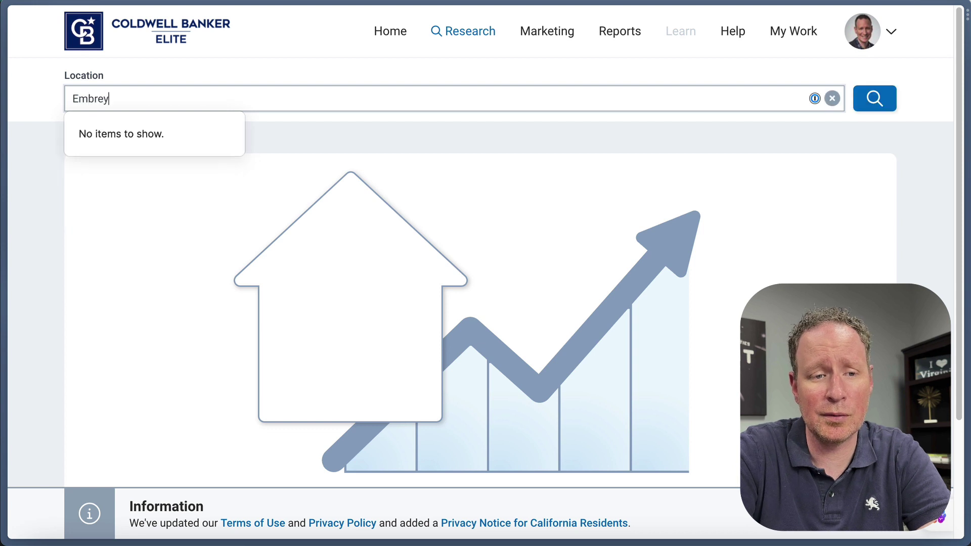
type("Mill")
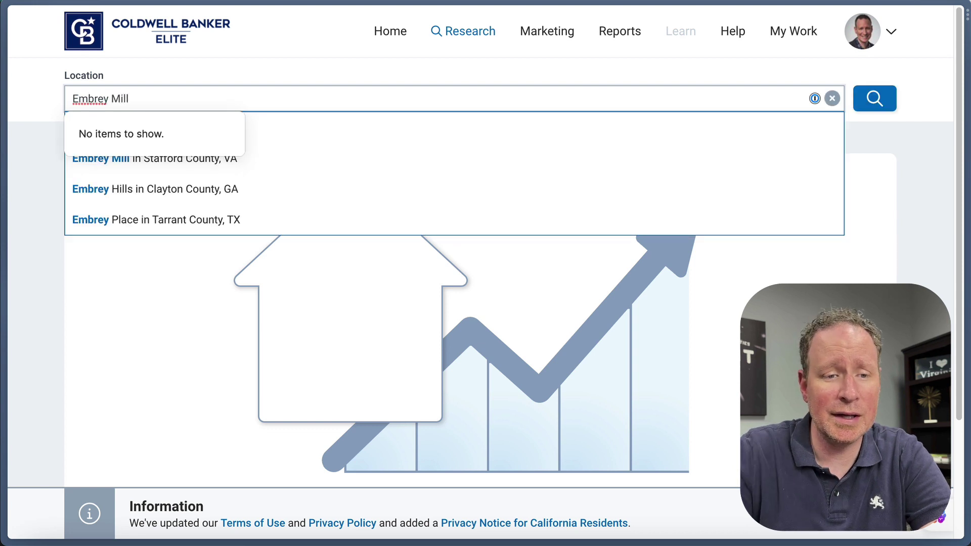
left_click(393, 155)
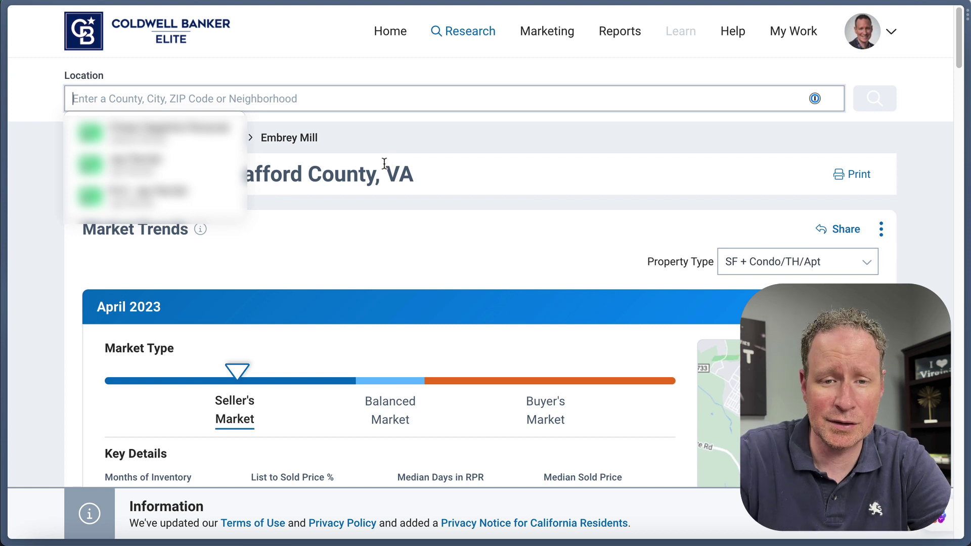
left_click(489, 164)
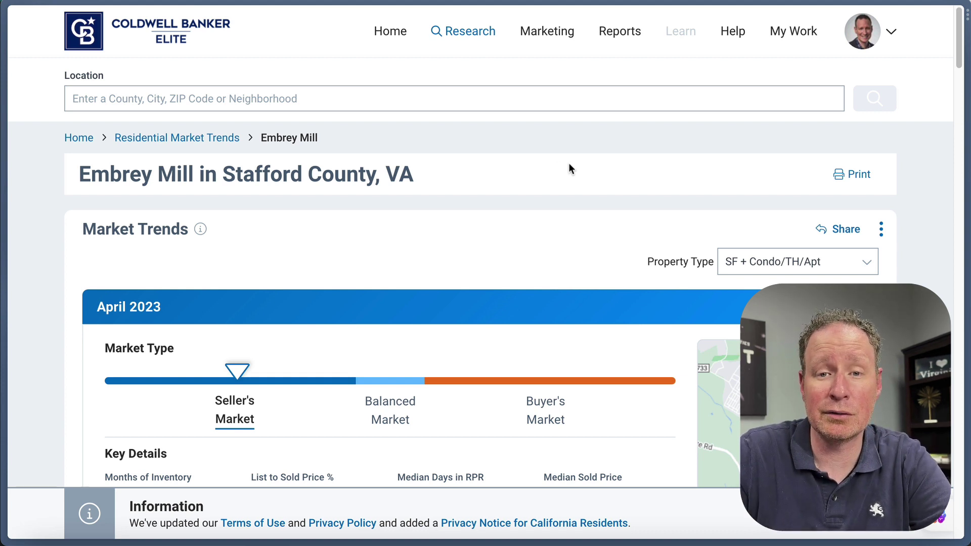
- Review the April 2023 market type and key details for Embrey Mill
scroll(568, 167, "down", 1)
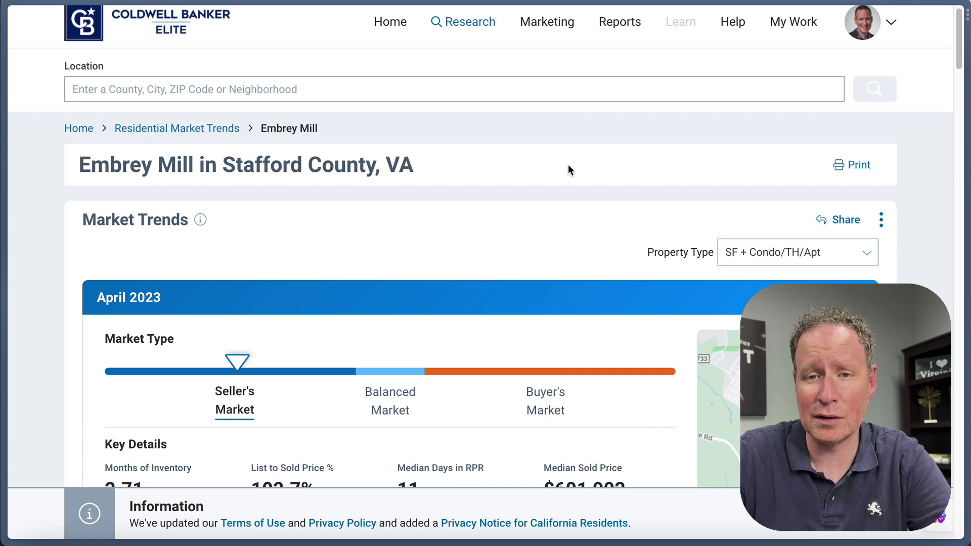
scroll(571, 171, "down", 1)
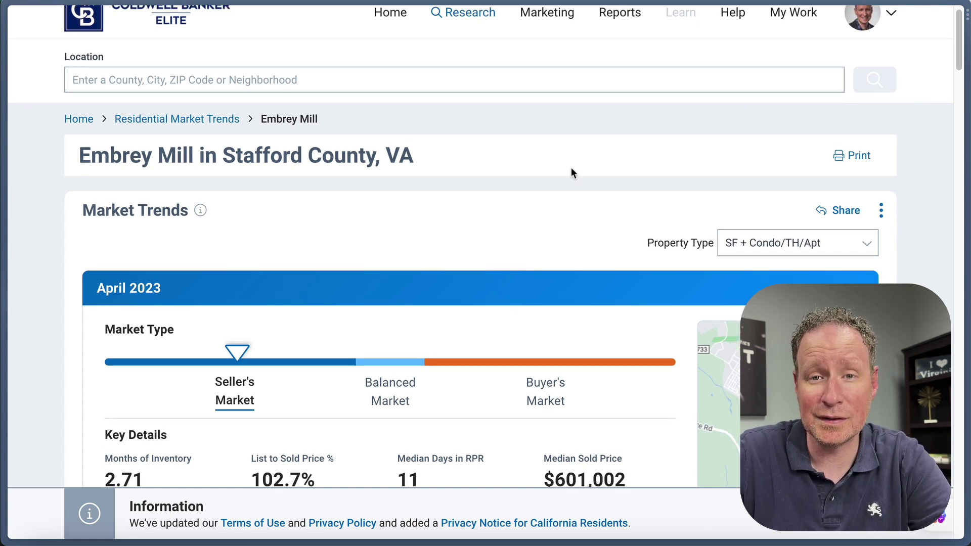
scroll(603, 167, "down", 2)
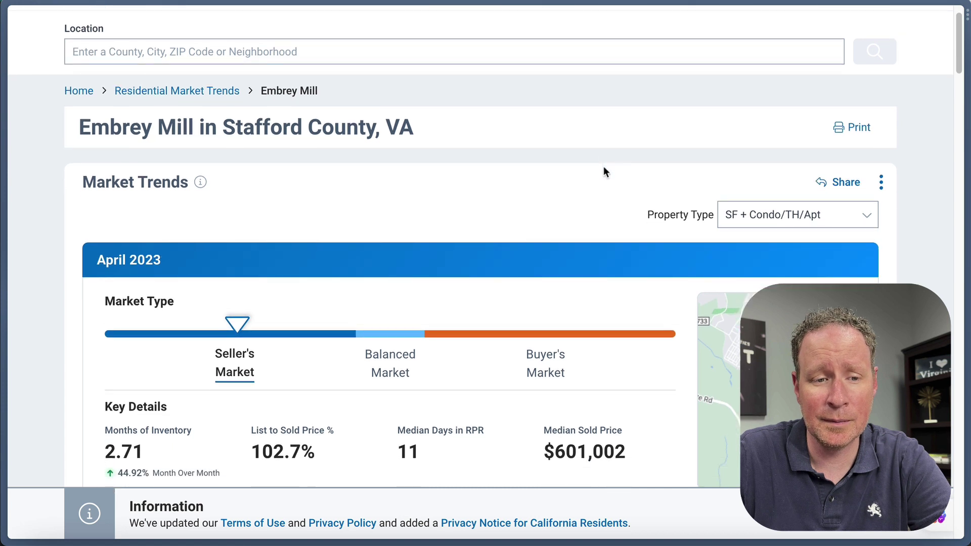
scroll(602, 170, "down", 2)
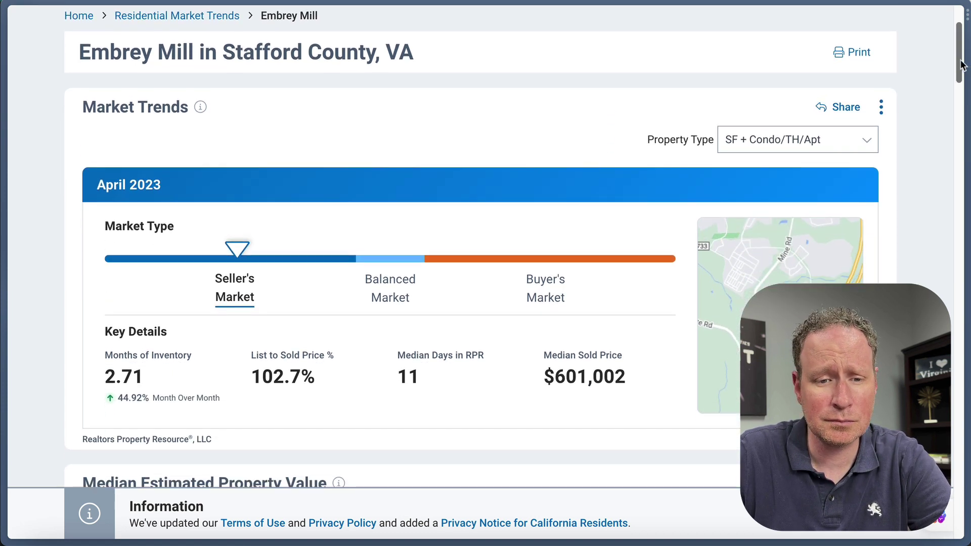
left_click_drag(962, 64, 961, 77)
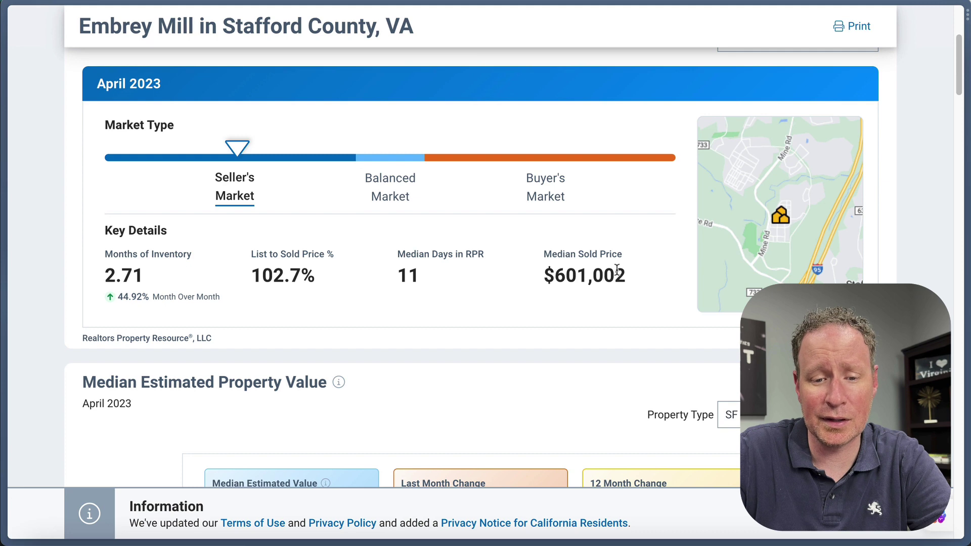
- Set the Median Estimated Property Value chart to Single Family, for this chart only, and suppress the apply-to-all-charts message in future
scroll(617, 270, "down", 3)
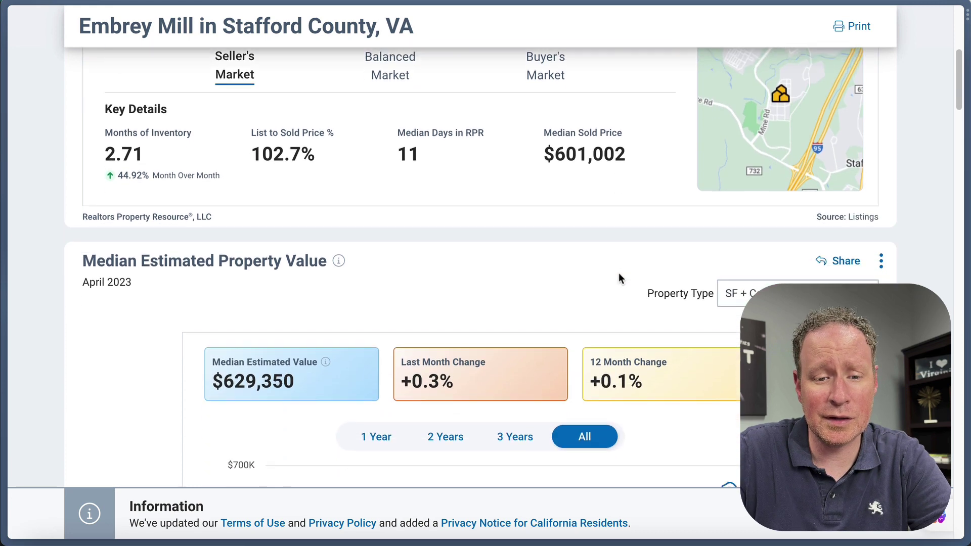
scroll(619, 278, "down", 3)
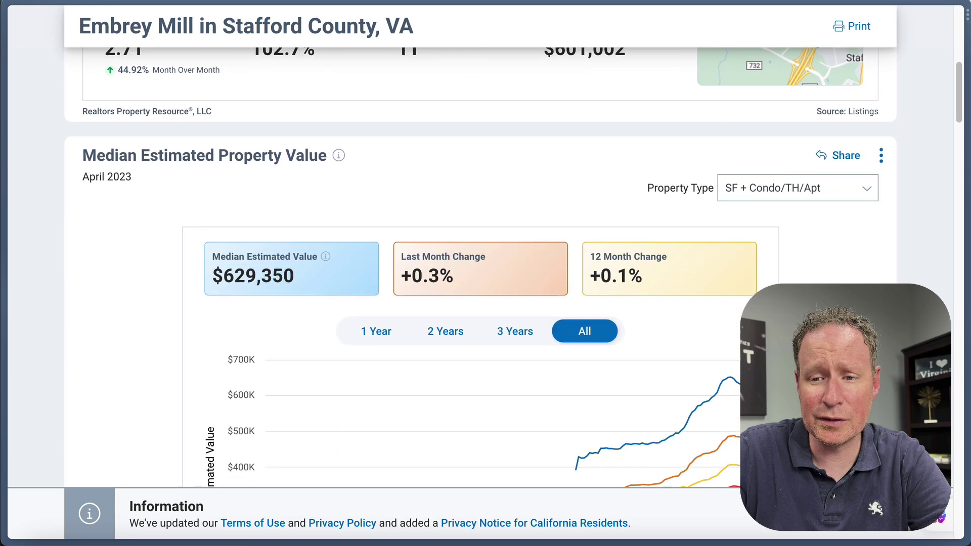
scroll(472, 268, "down", 1)
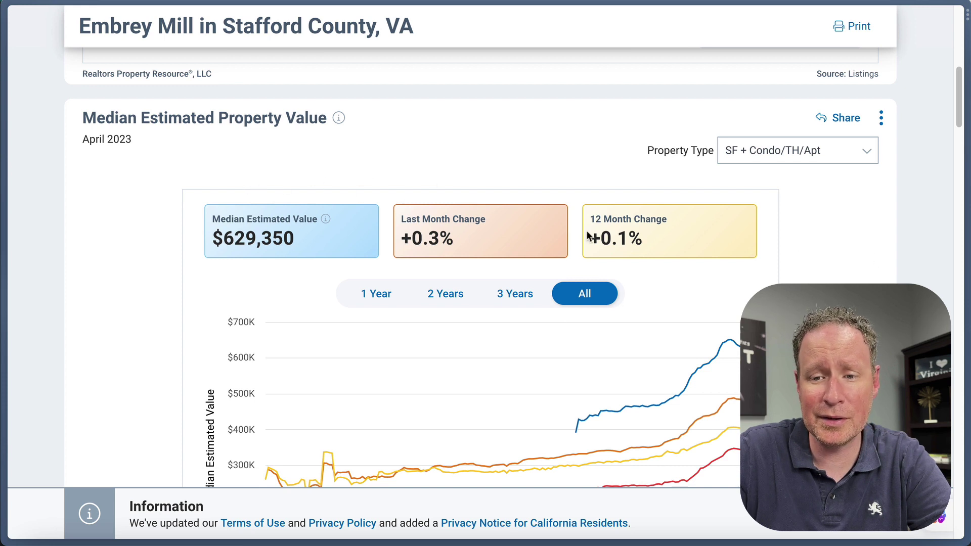
left_click(866, 156)
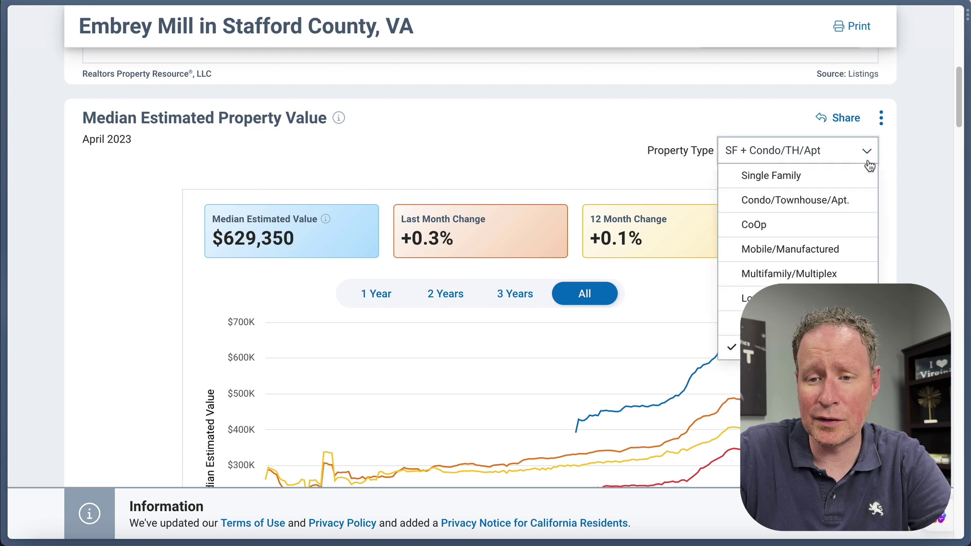
left_click(794, 176)
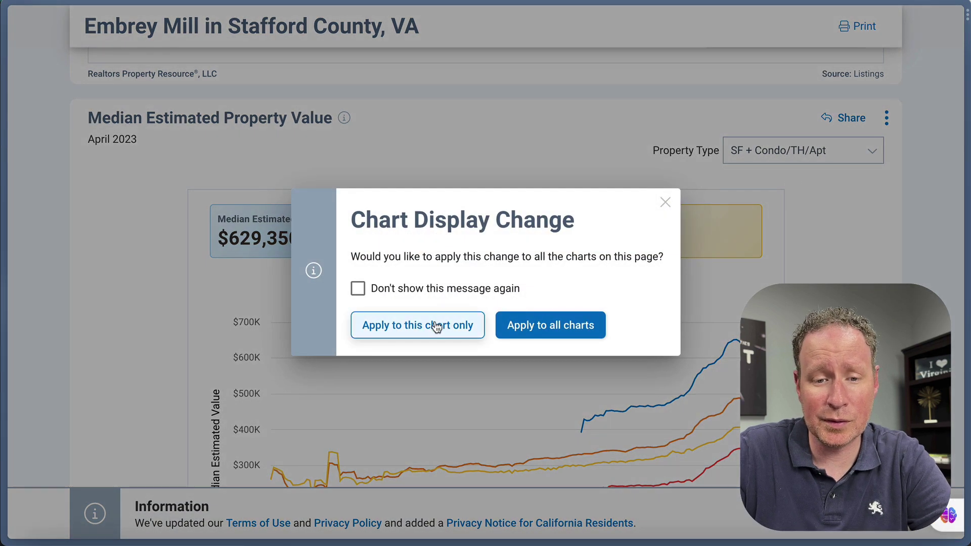
left_click(357, 289)
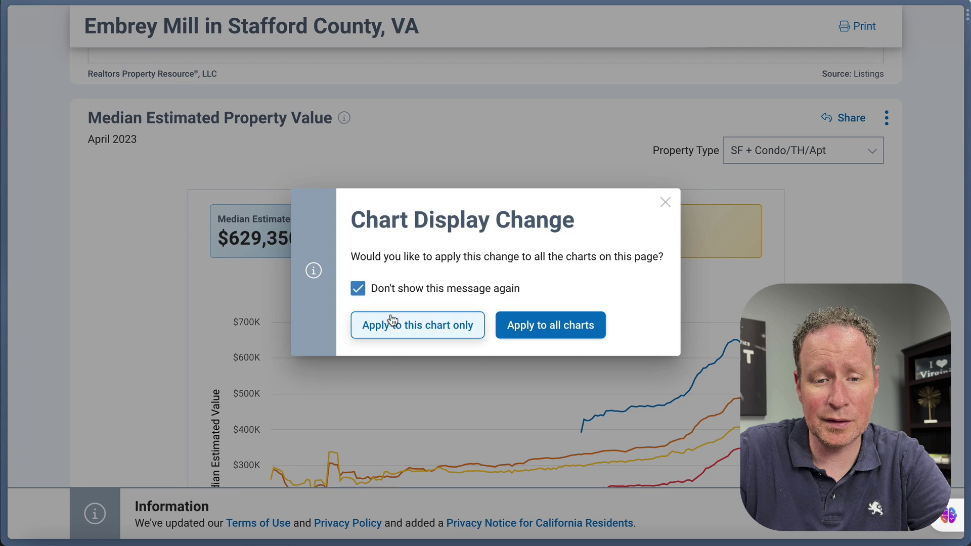
left_click(395, 323)
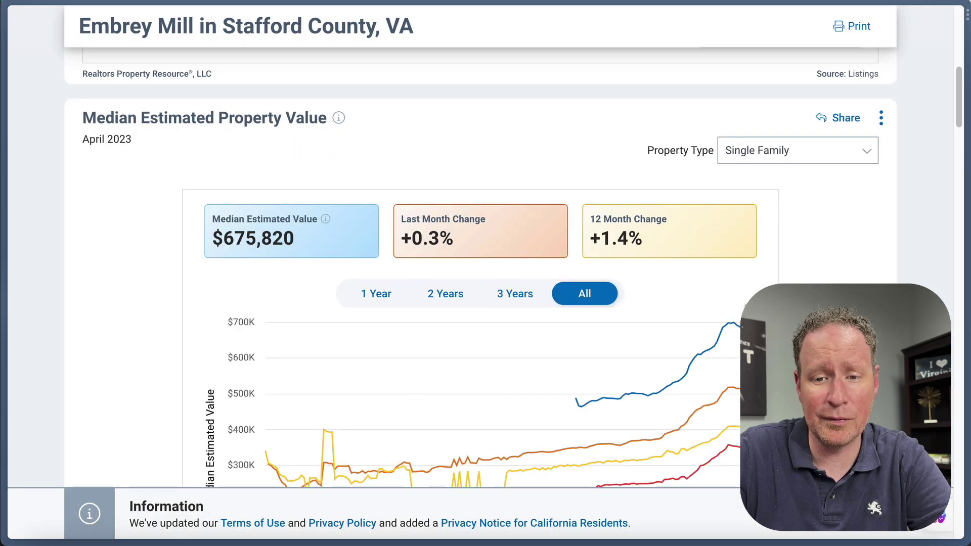
- Switch the median estimated value chart's time range through 1 Year and 2 Years, ending on 3 Years
scroll(740, 312, "down", 1)
scroll(746, 303, "down", 2)
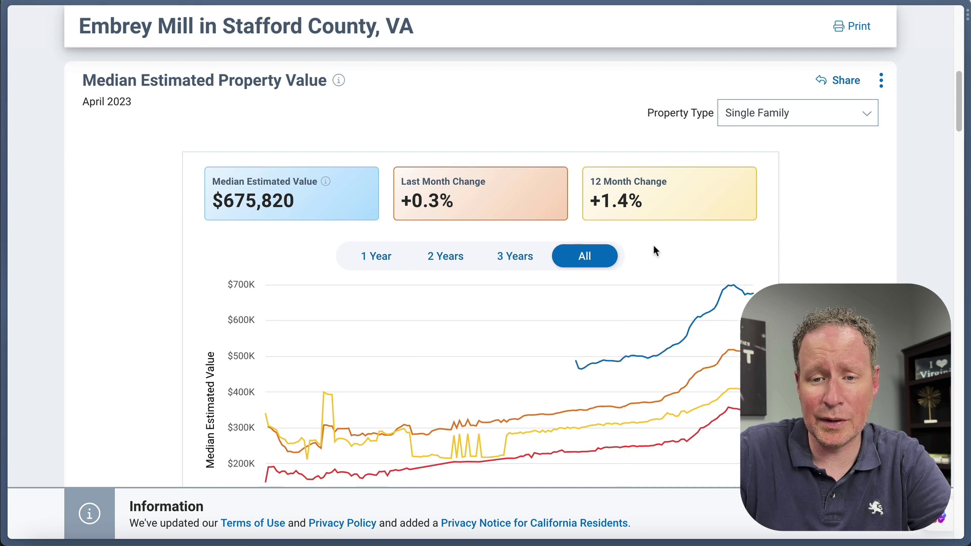
left_click(381, 257)
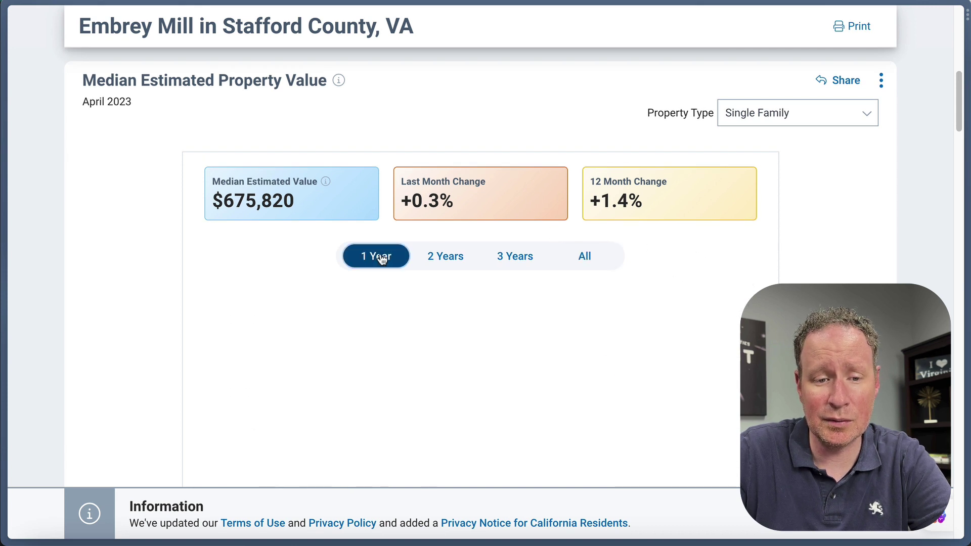
scroll(381, 255, "down", 1)
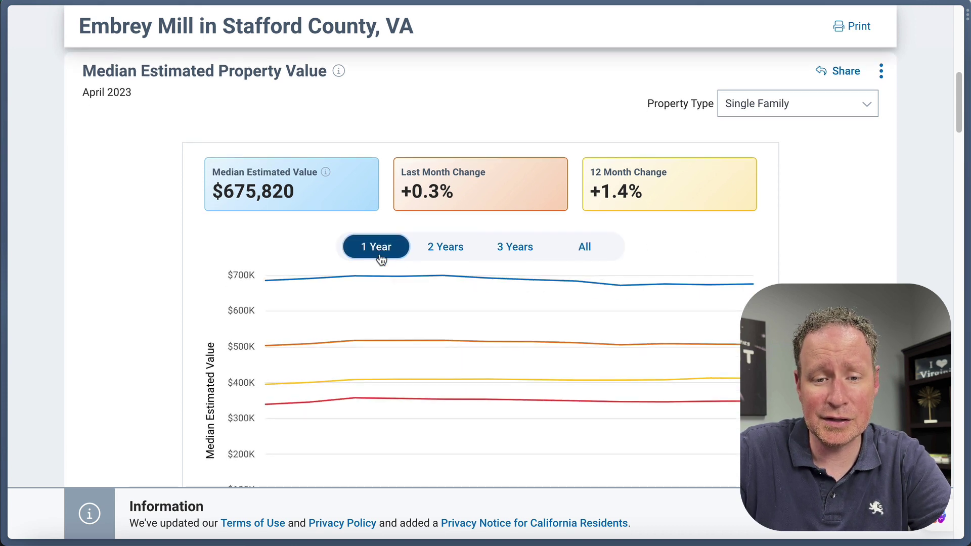
left_click(445, 248)
left_click(515, 248)
scroll(672, 248, "down", 2)
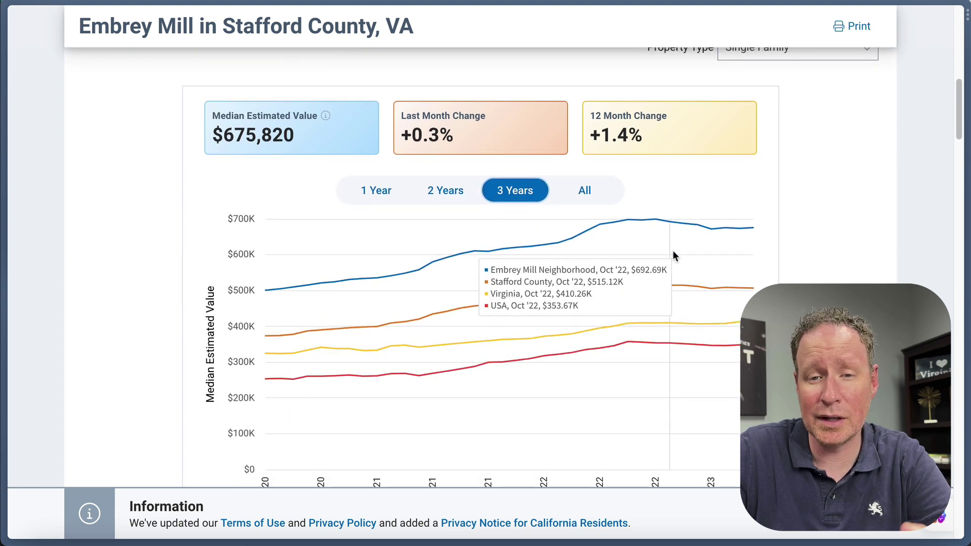
- Examine the three-year median value trend lines and the April 2023 New Listings statistics
scroll(673, 250, "down", 1)
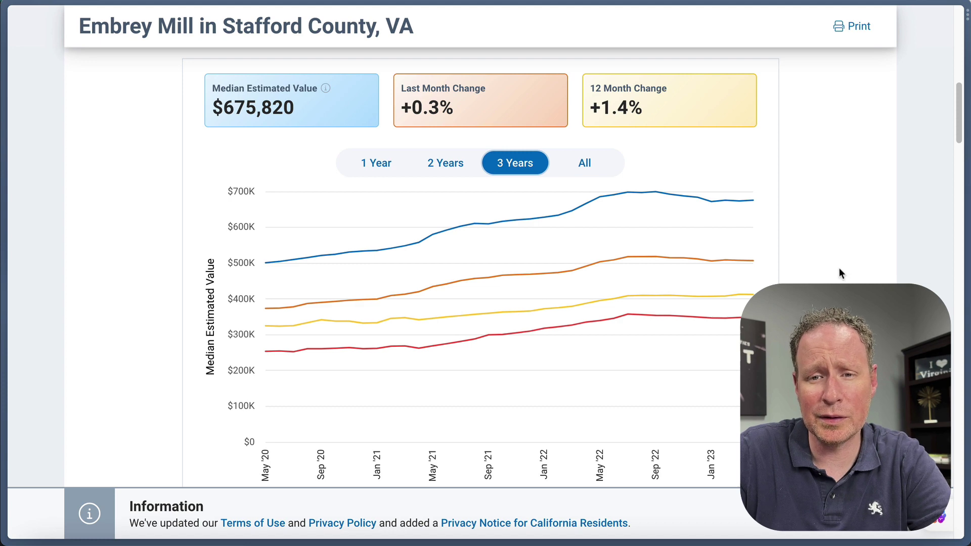
scroll(839, 270, "down", 1)
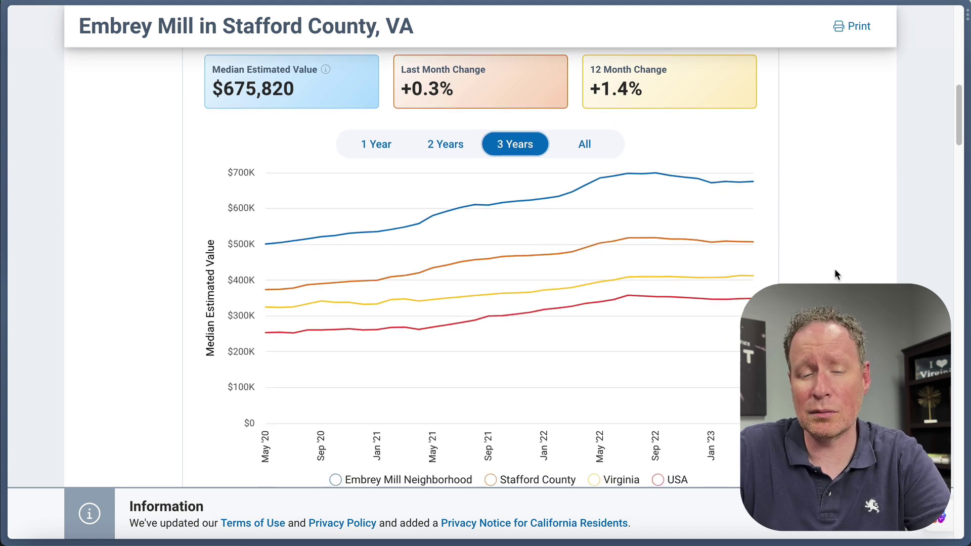
scroll(835, 269, "down", 1)
scroll(810, 268, "down", 3)
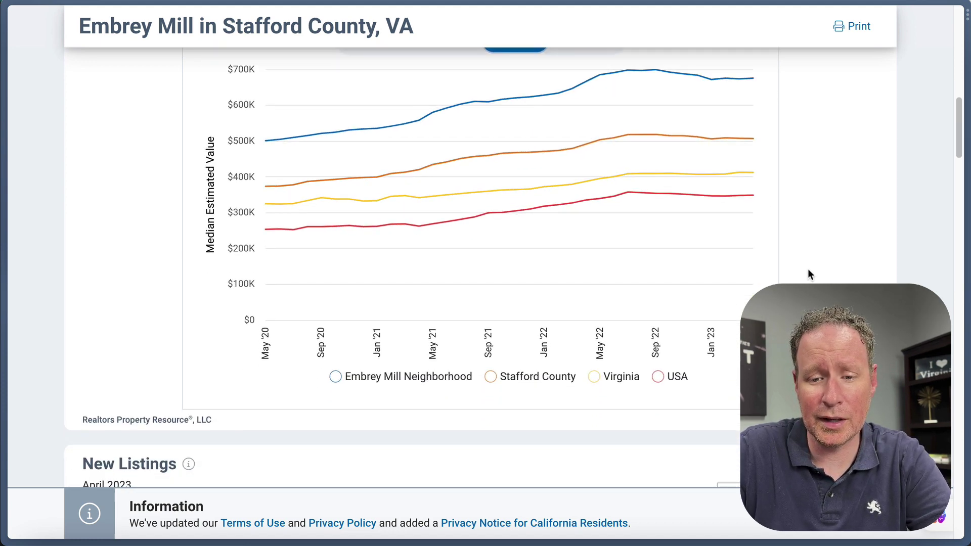
scroll(808, 273, "down", 1)
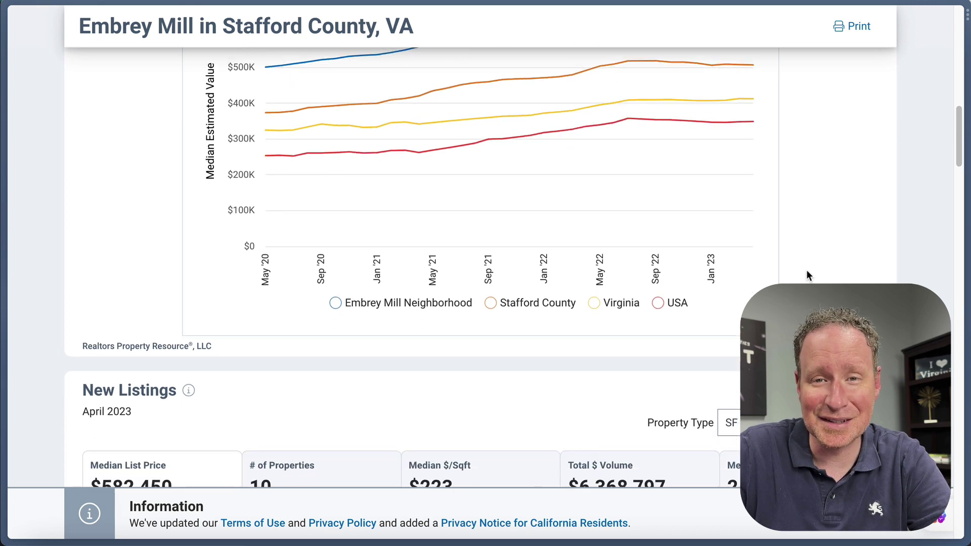
scroll(819, 265, "down", 5)
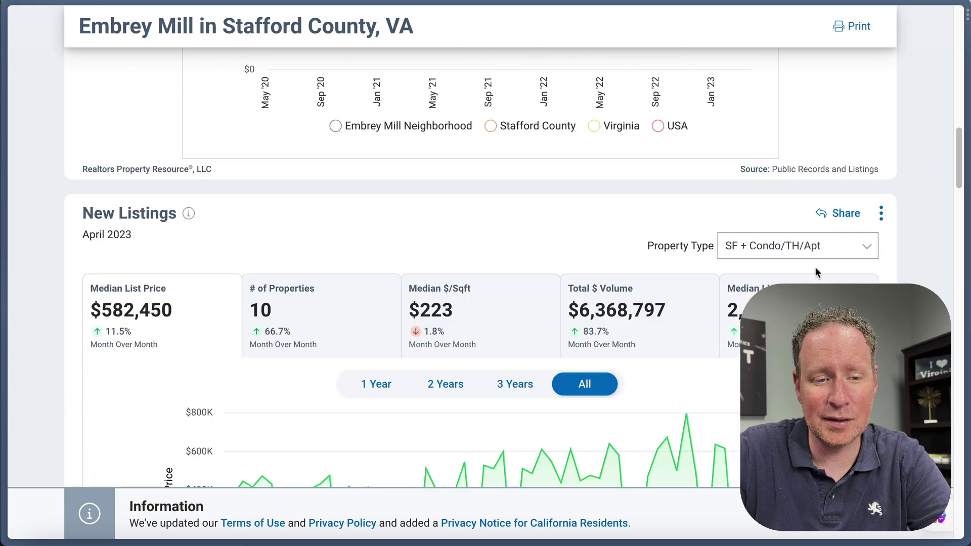
scroll(815, 273, "down", 2)
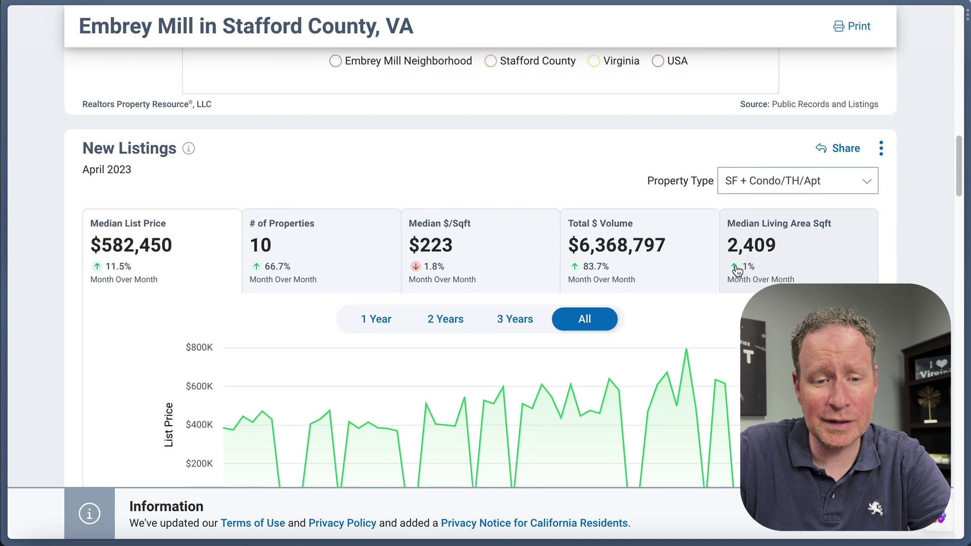
scroll(734, 271, "down", 1)
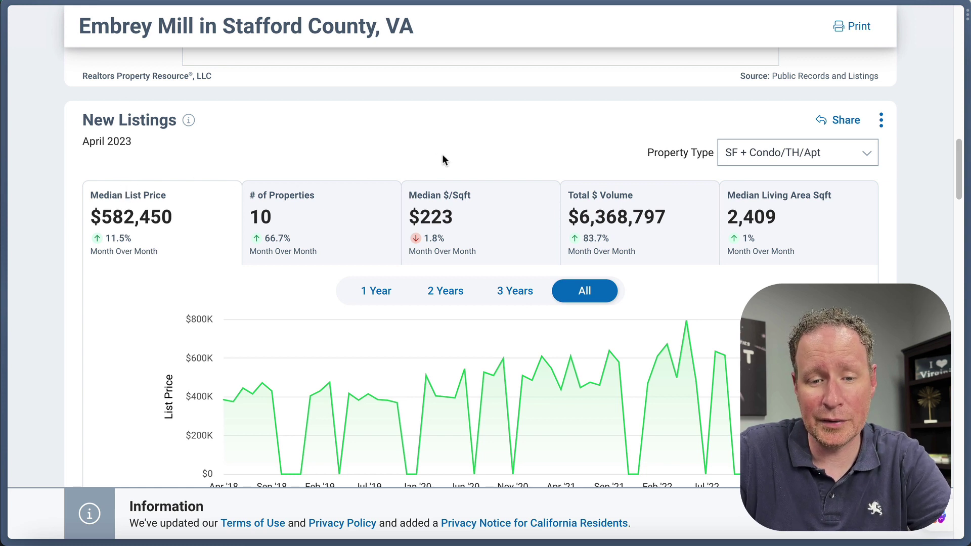
- Examine the Active, New Pending, Pending and Sold Listings statistics and their price charts for Embrey Mill
scroll(482, 177, "down", 6)
scroll(532, 204, "down", 3)
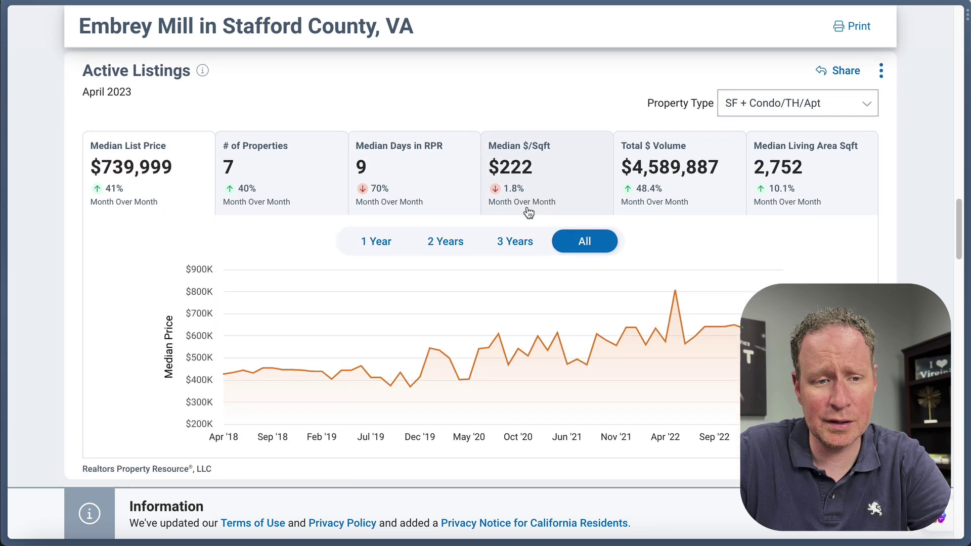
scroll(526, 211, "down", 4)
scroll(526, 215, "down", 3)
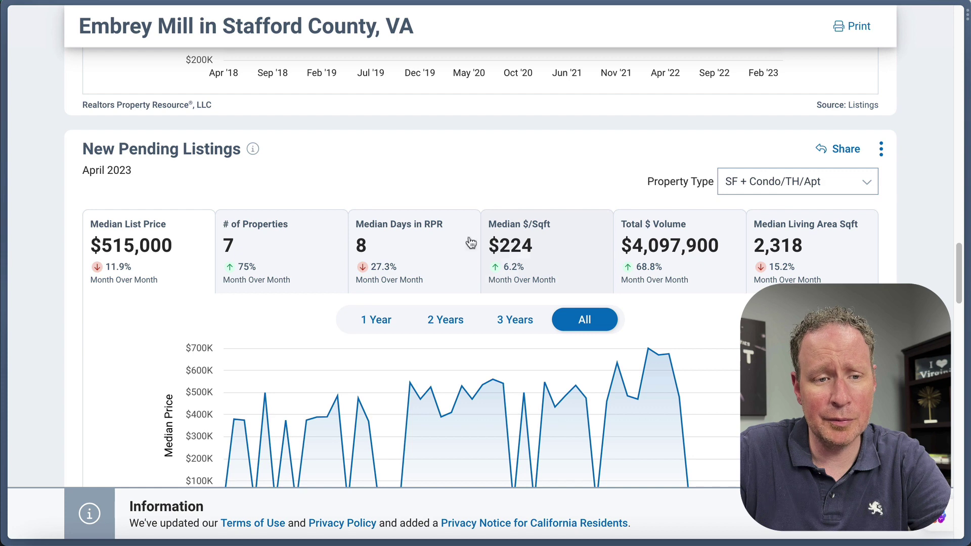
scroll(466, 264, "down", 1)
scroll(465, 271, "down", 7)
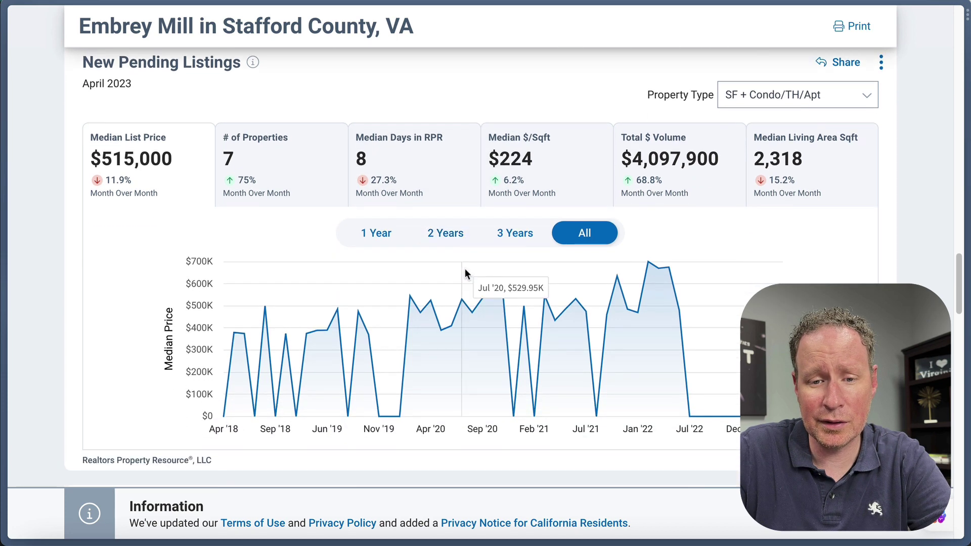
scroll(466, 278, "down", 7)
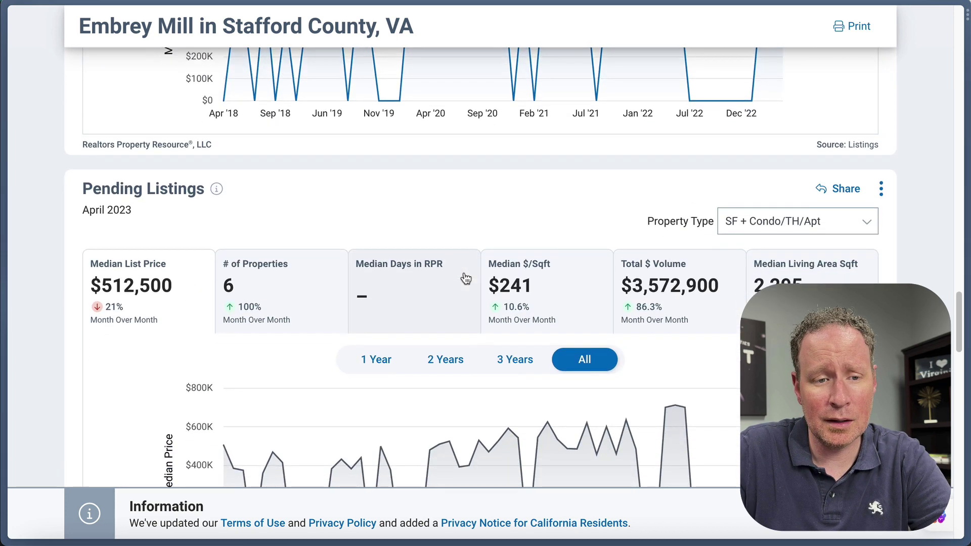
scroll(464, 273, "down", 4)
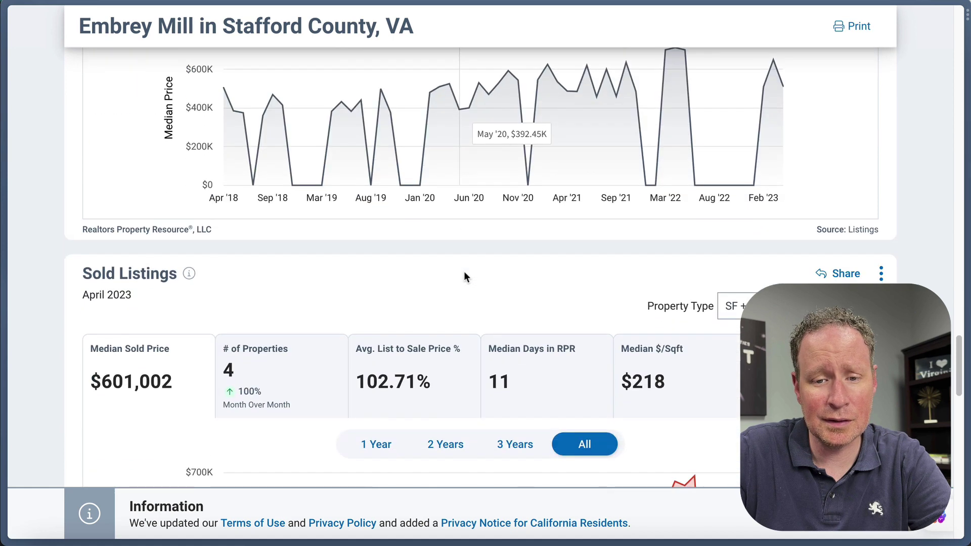
scroll(466, 279, "down", 1)
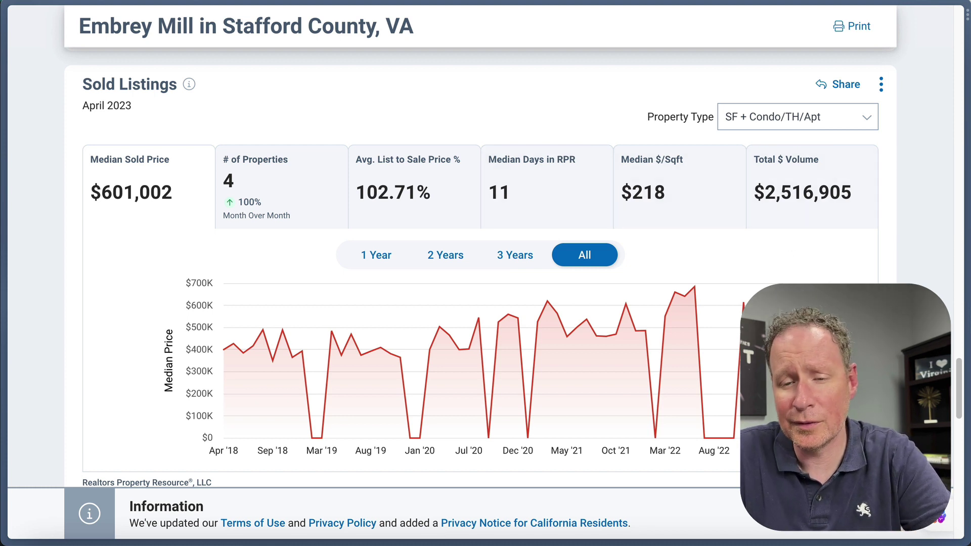
- Examine the Months Supply of Inventory and public-records price charts, and review the Sold, Pending and New Pending Listings charts again
scroll(480, 273, "down", 5)
scroll(481, 273, "down", 14)
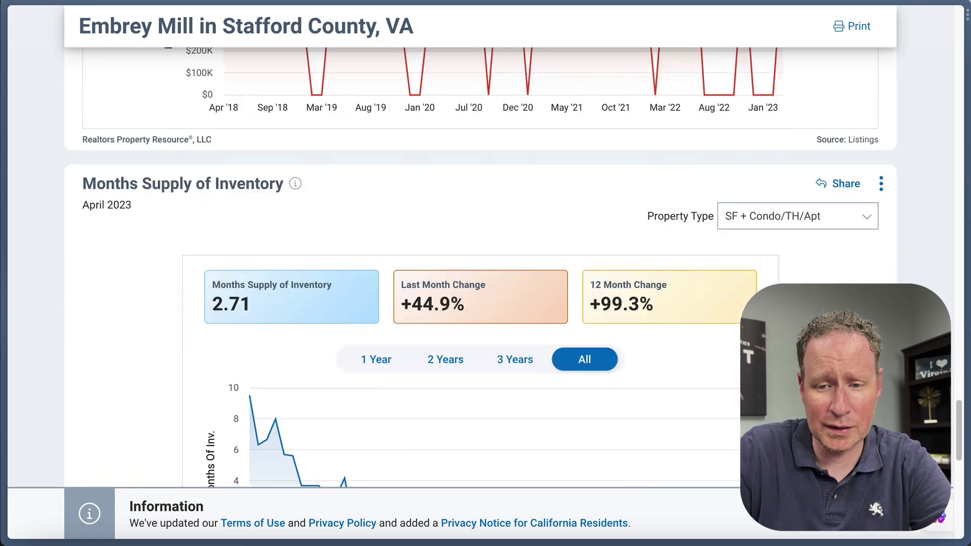
scroll(480, 273, "down", 5)
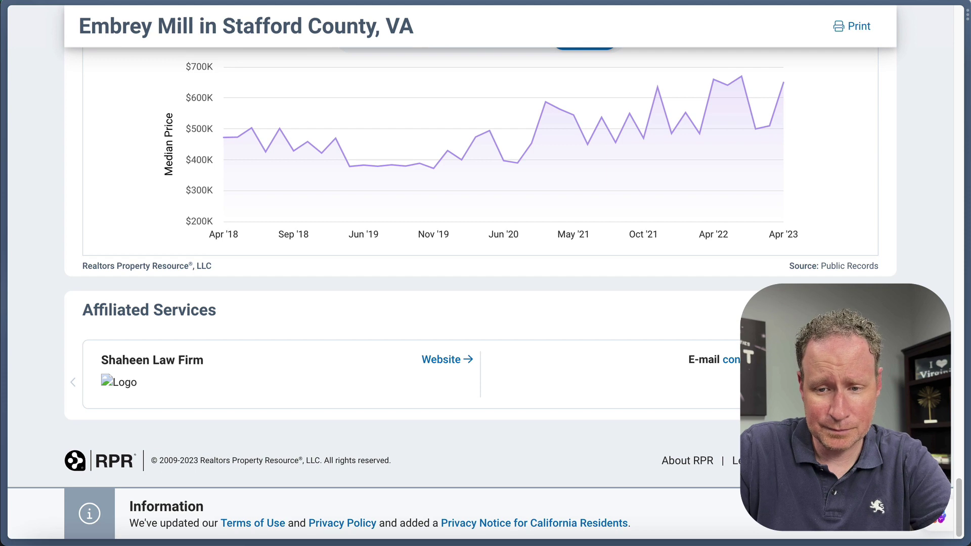
scroll(481, 273, "up", 20)
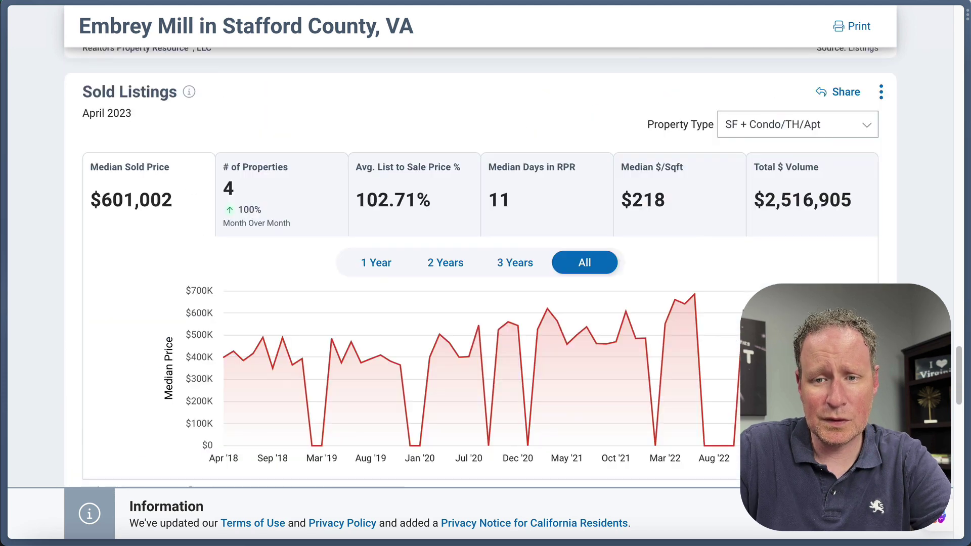
scroll(480, 273, "up", 8)
scroll(481, 273, "up", 5)
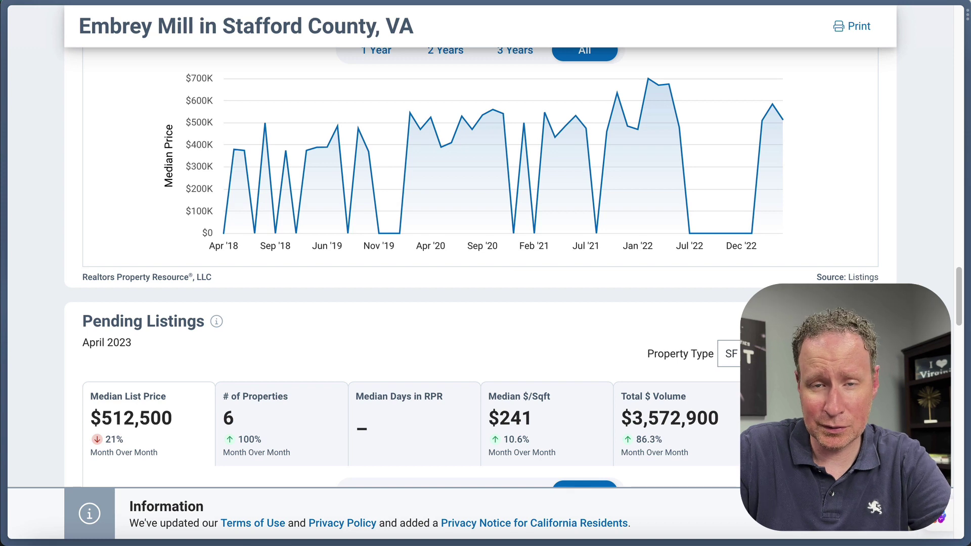
scroll(480, 273, "up", 15)
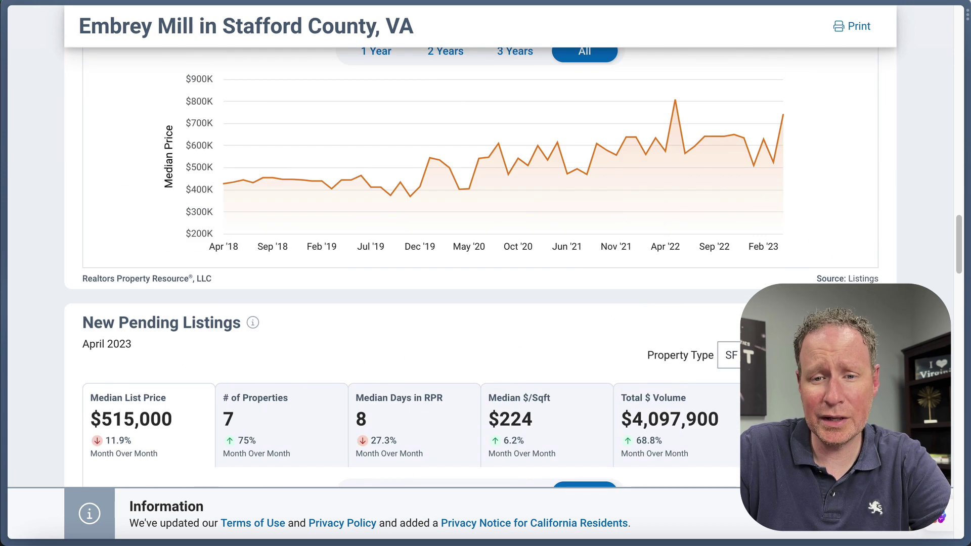
scroll(480, 273, "up", 20)
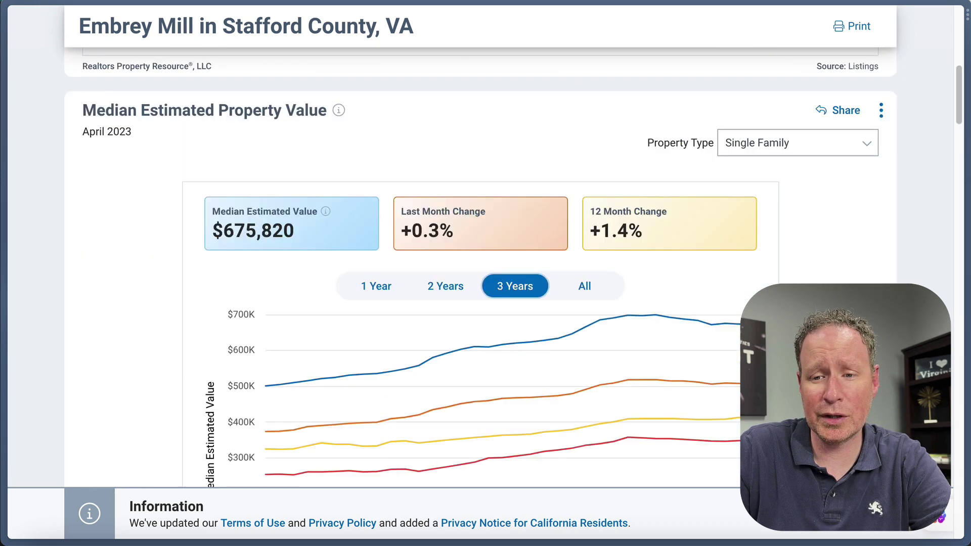
- Export the April 2023 Market Trends chart for Embrey Mill, covering SF + Condo/TH/Apt, as a JPG image
scroll(480, 273, "down", 5)
scroll(480, 273, "up", 2)
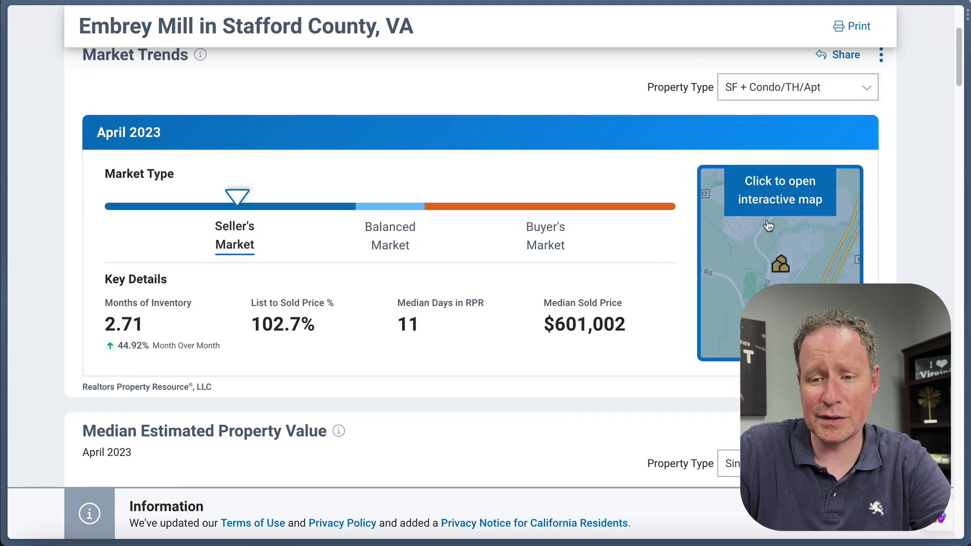
scroll(854, 158, "up", 1)
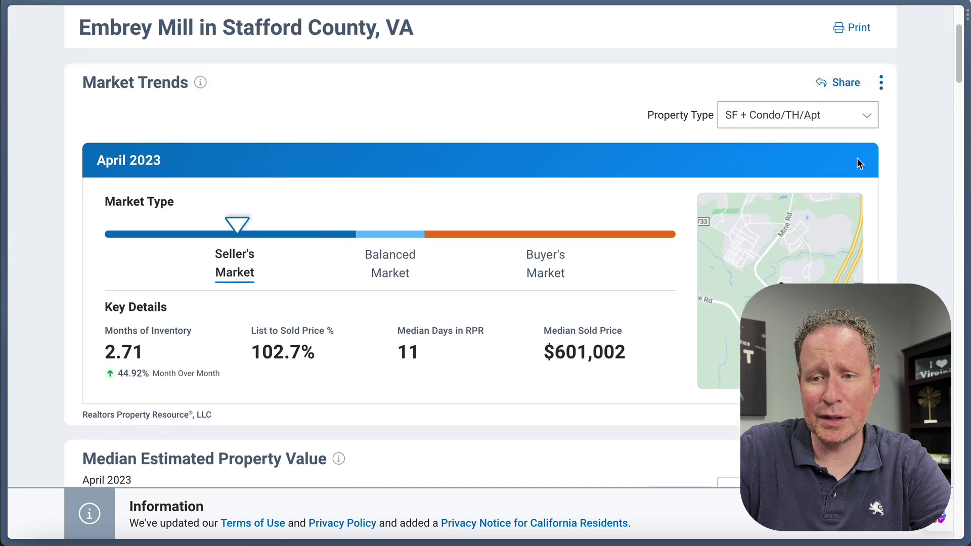
scroll(875, 141, "up", 1)
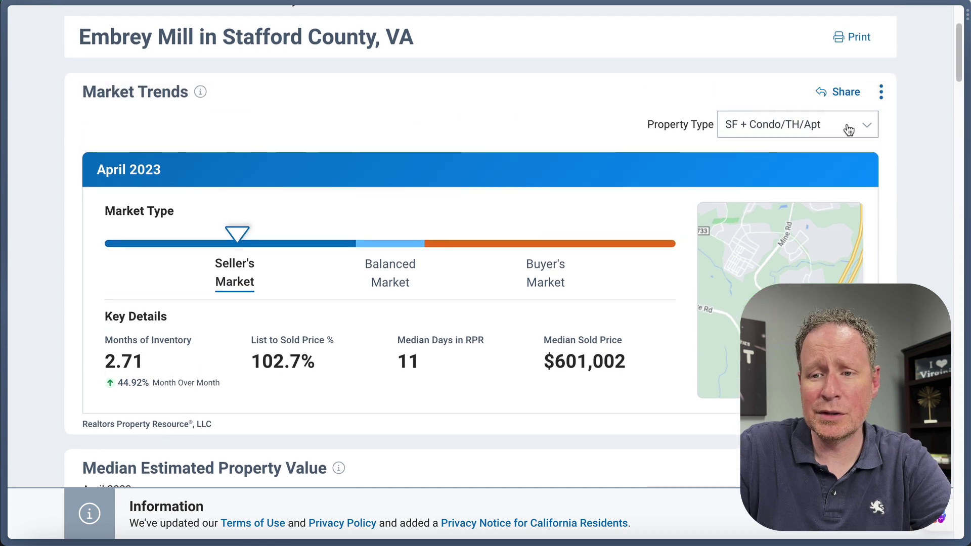
left_click(845, 96)
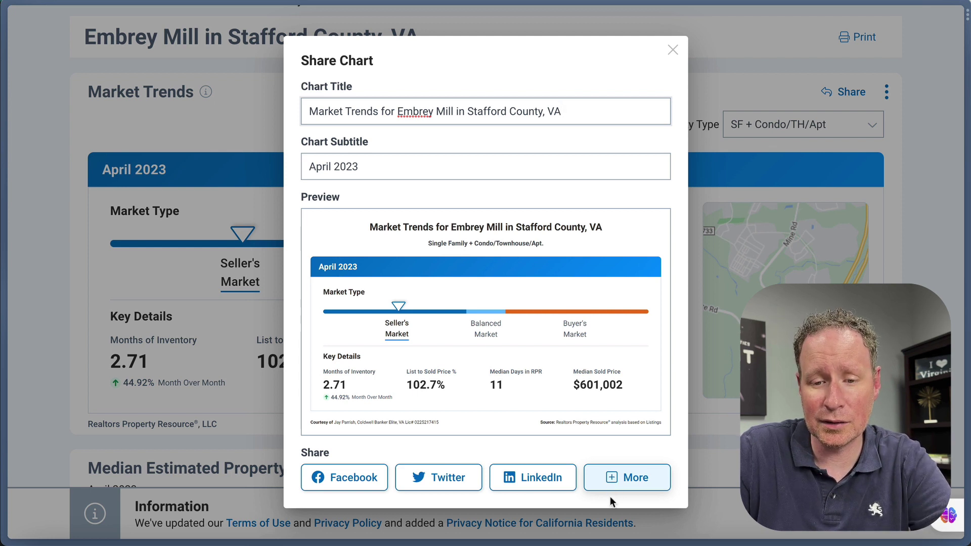
left_click(623, 484)
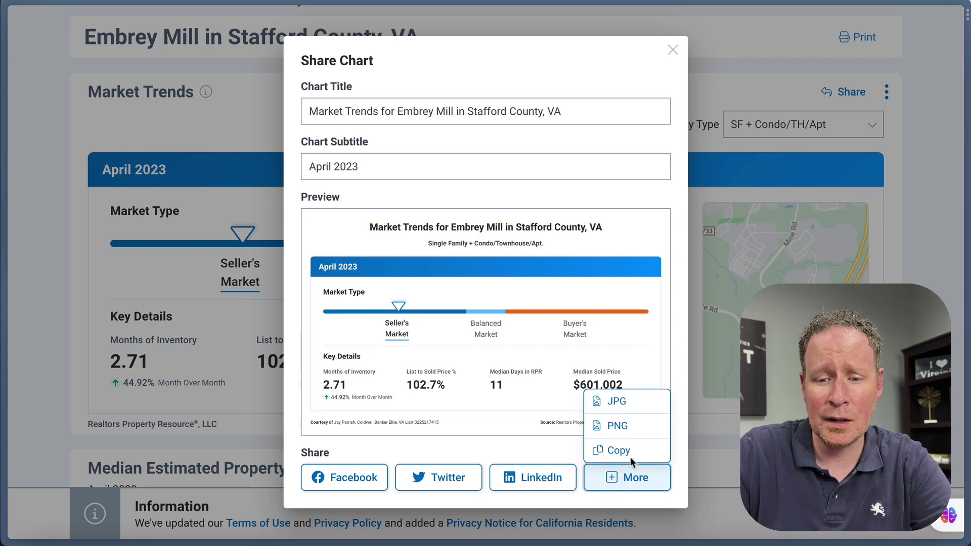
left_click(636, 402)
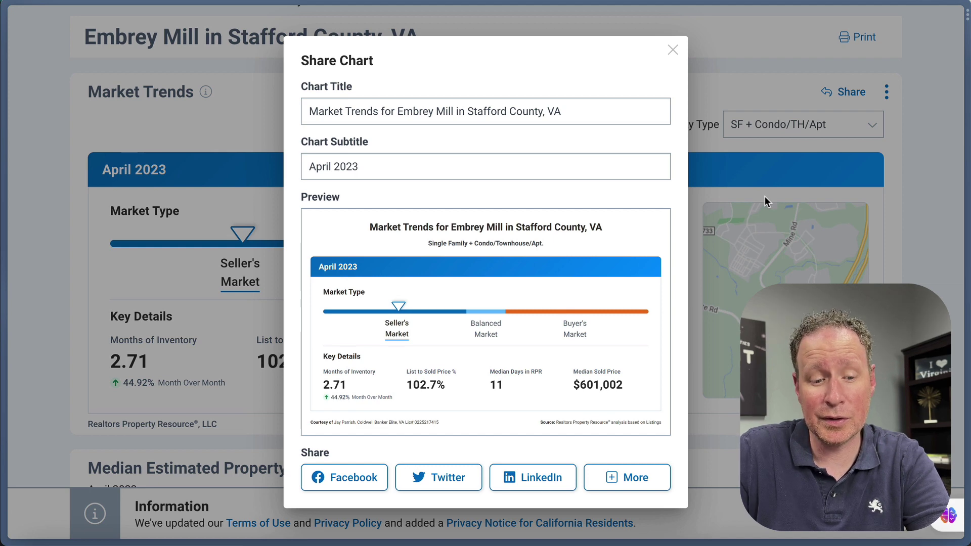
- Switch to the Coldwell Banker Elite presentations site and open the pages of the first seller presentation for editing
key("super+Tab")
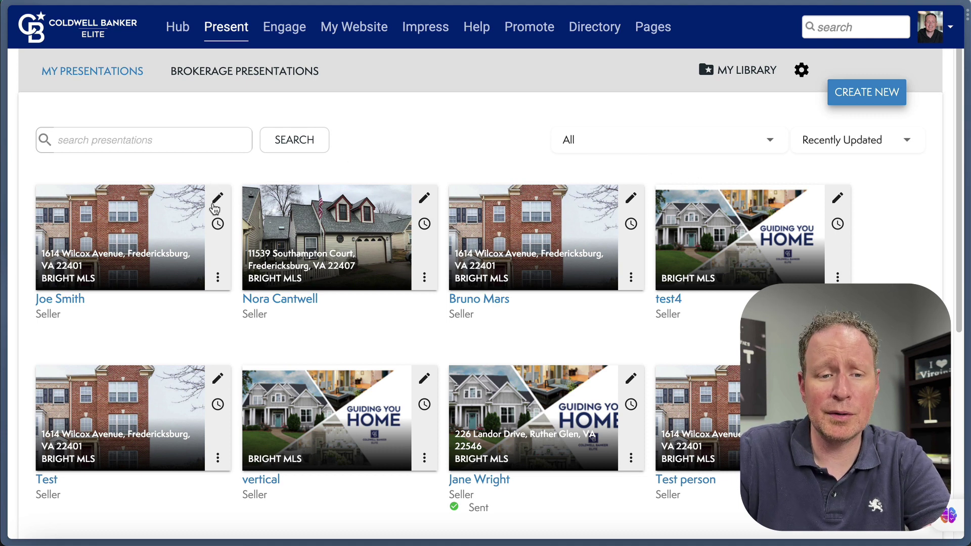
left_click(218, 201)
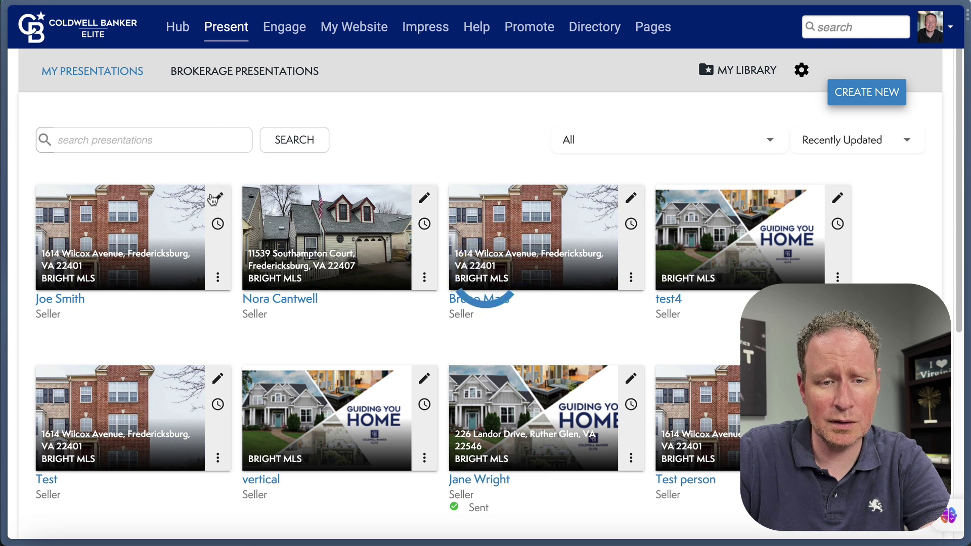
mouse_move(230, 215)
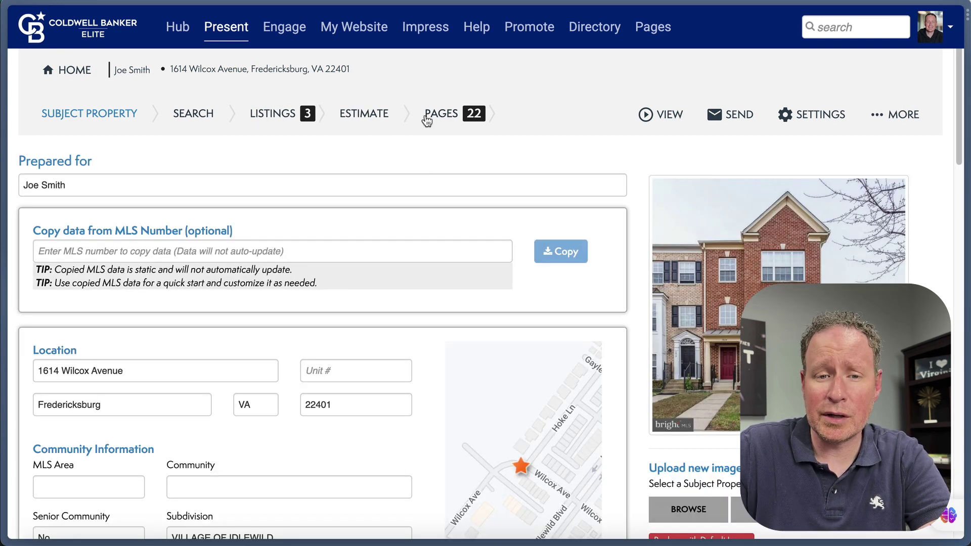
left_click(442, 117)
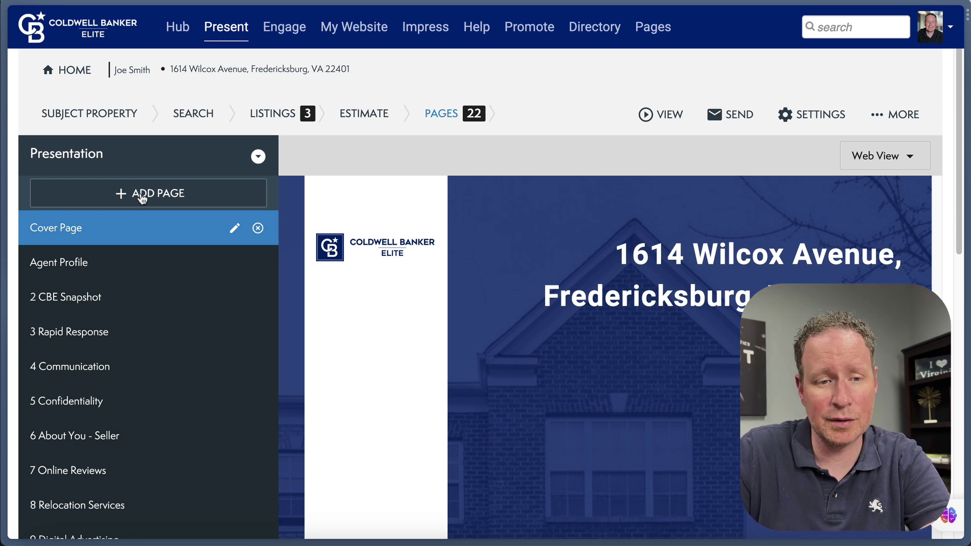
- Build a new custom page in the presentation using the single-block Web View layout
left_click(137, 195)
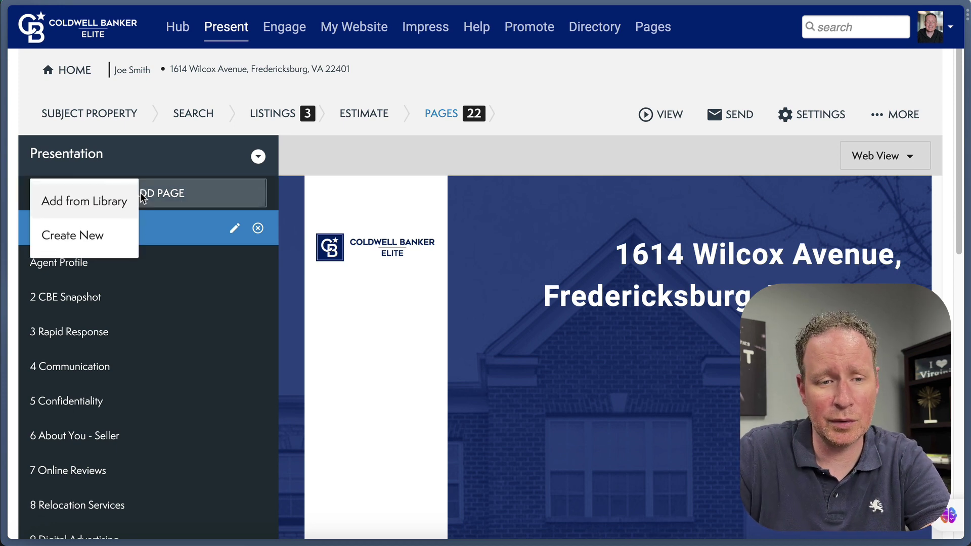
left_click(64, 232)
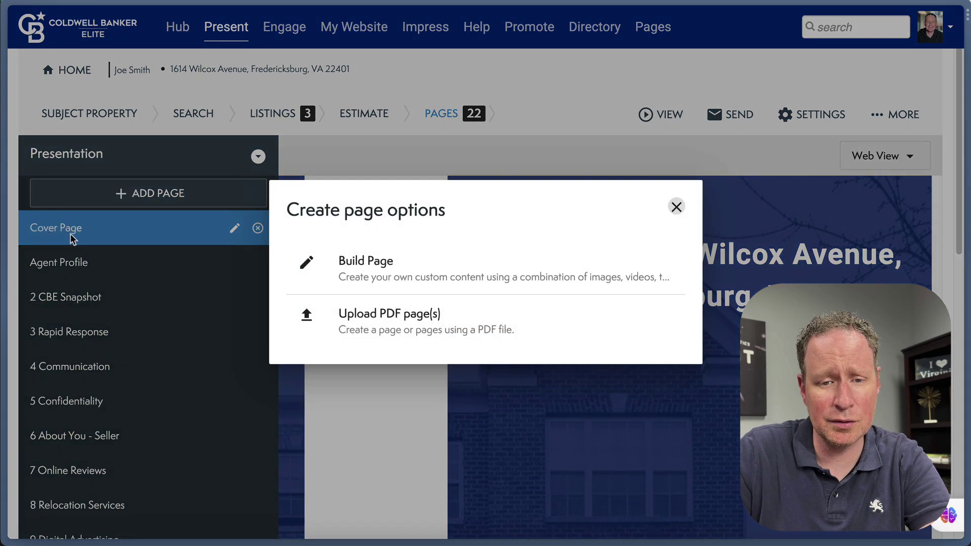
left_click(386, 277)
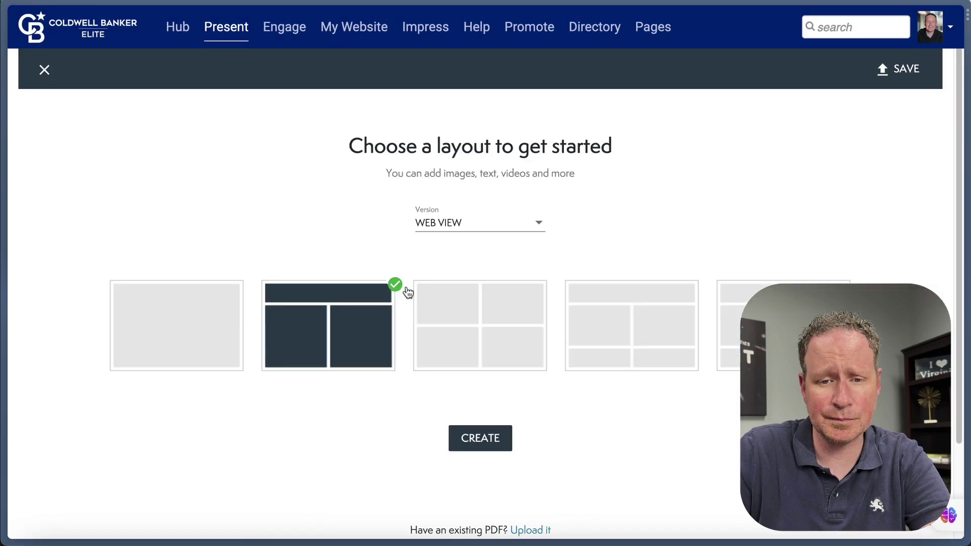
left_click(174, 321)
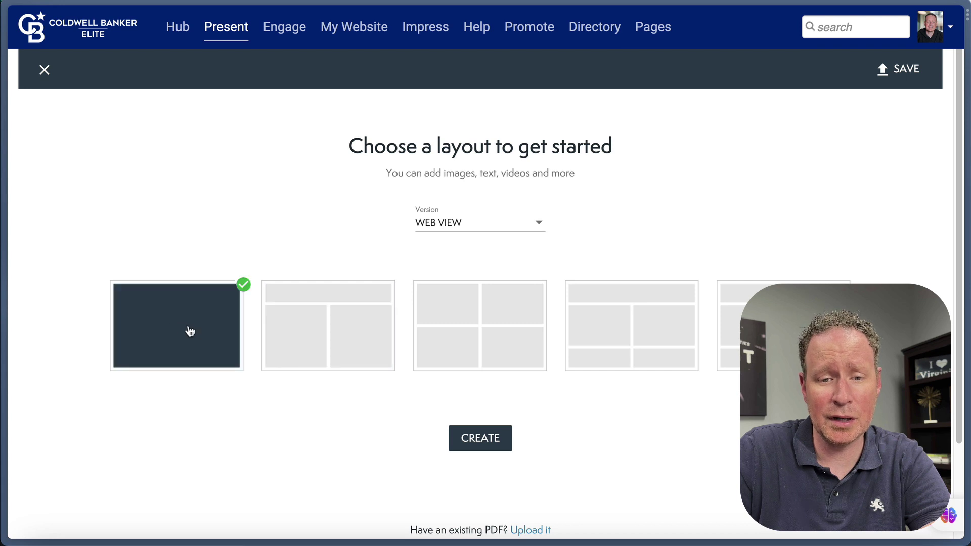
left_click(470, 443)
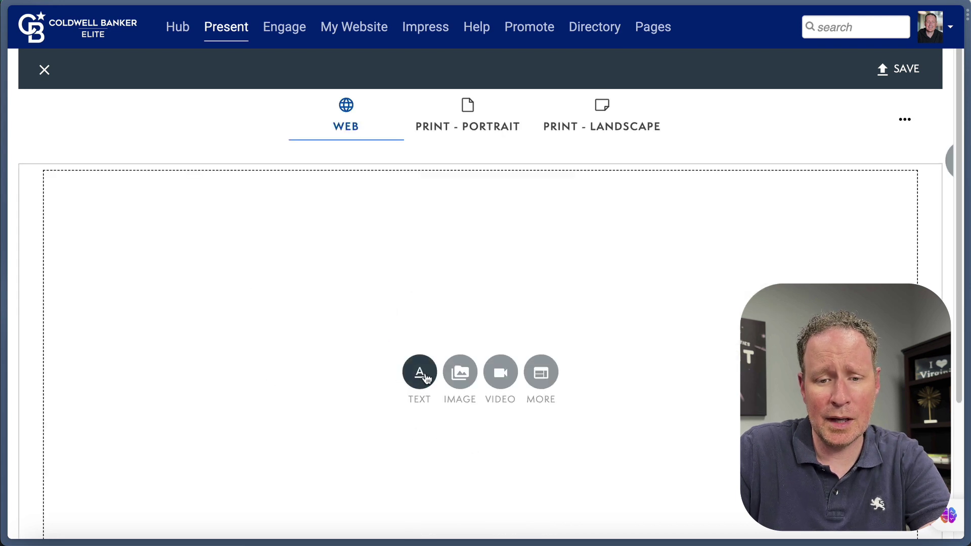
- Upload the Embrey Mill Market Trends image from the Downloads folder and insert it into the blank page's content block
scroll(425, 366, "down", 1)
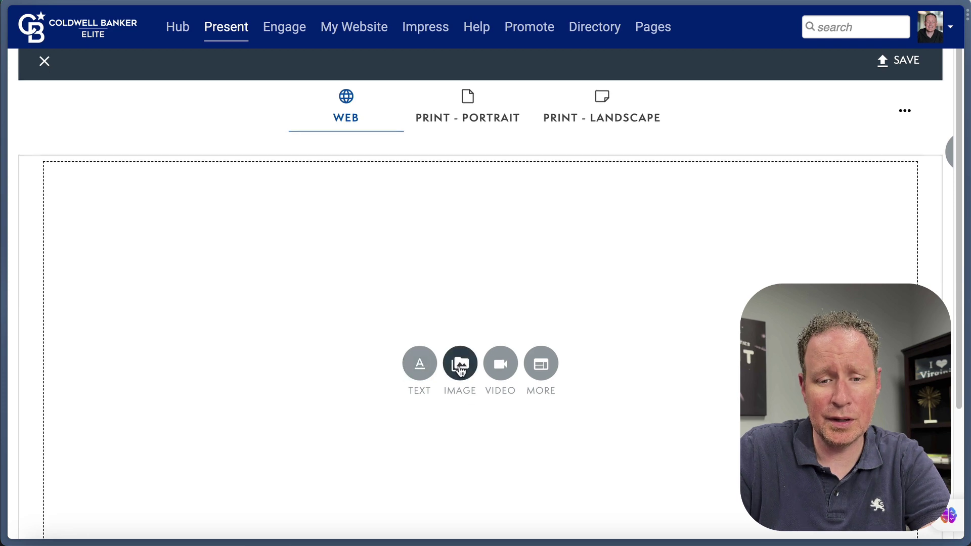
left_click(460, 369)
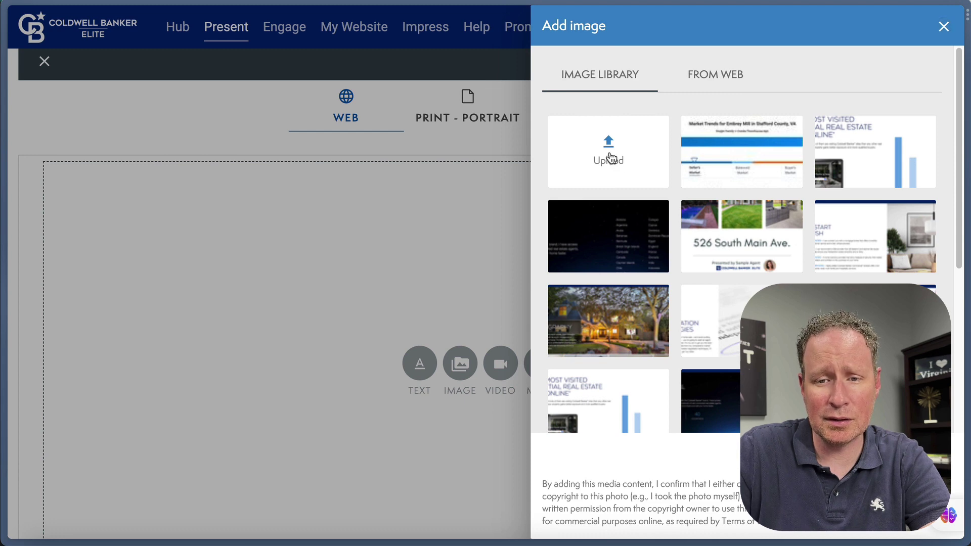
left_click(610, 157)
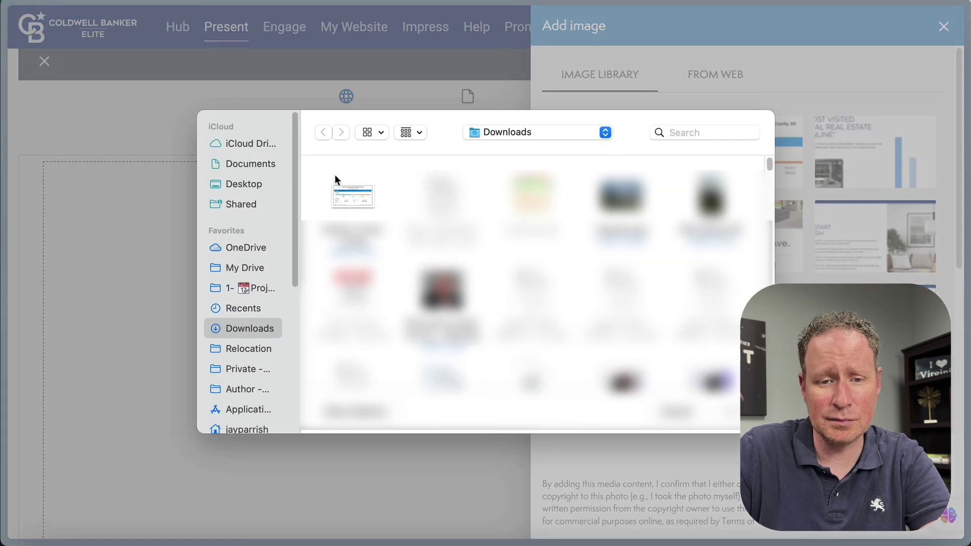
left_click(349, 189)
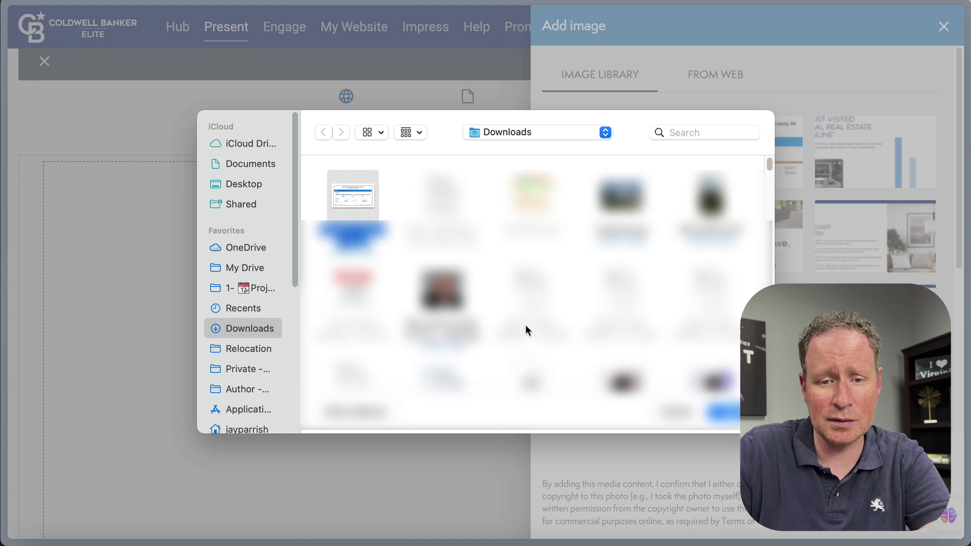
left_click(730, 414)
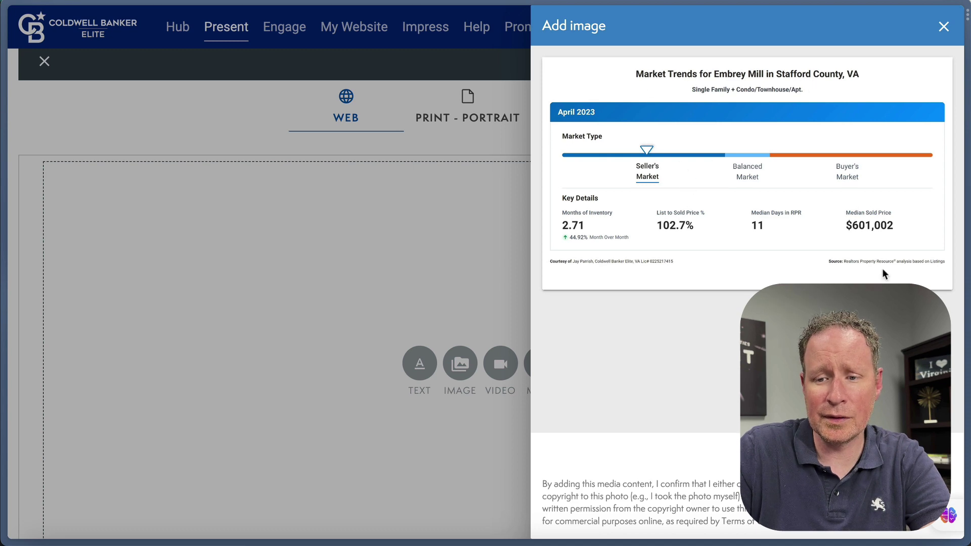
left_click(900, 455)
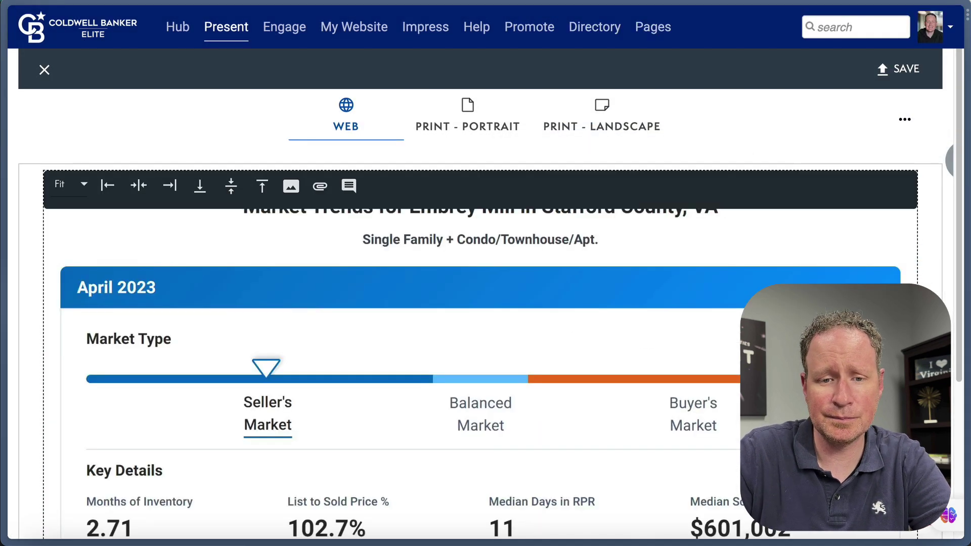
- Examine the inserted Market Trends chart on the web page layout, from its title down to the source line
scroll(692, 371, "down", 1)
scroll(676, 329, "up", 1)
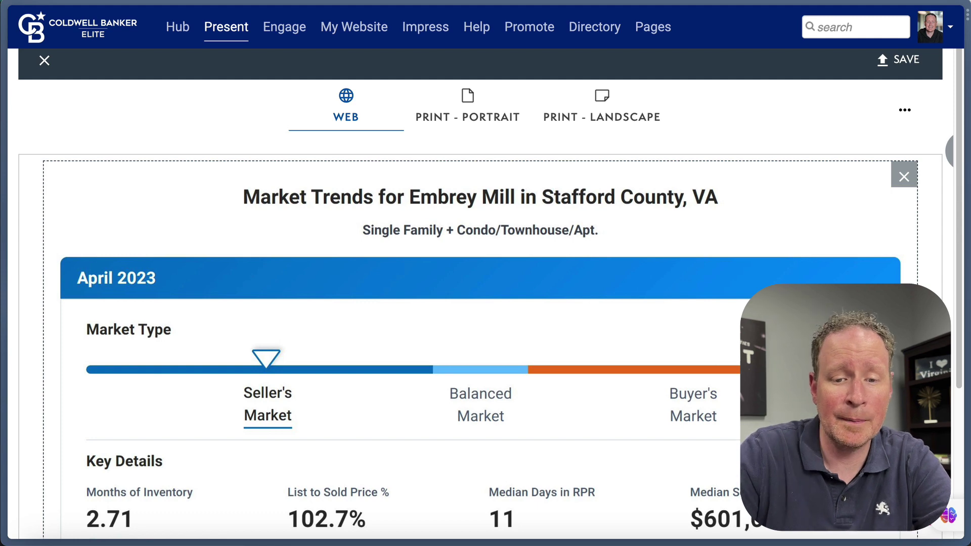
scroll(725, 347, "down", 3)
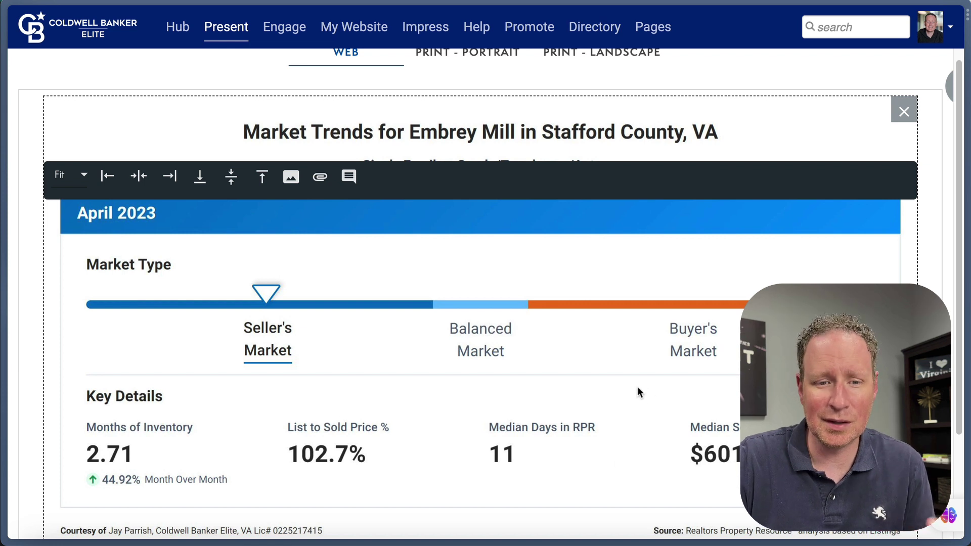
scroll(660, 356, "down", 1)
scroll(641, 392, "down", 4)
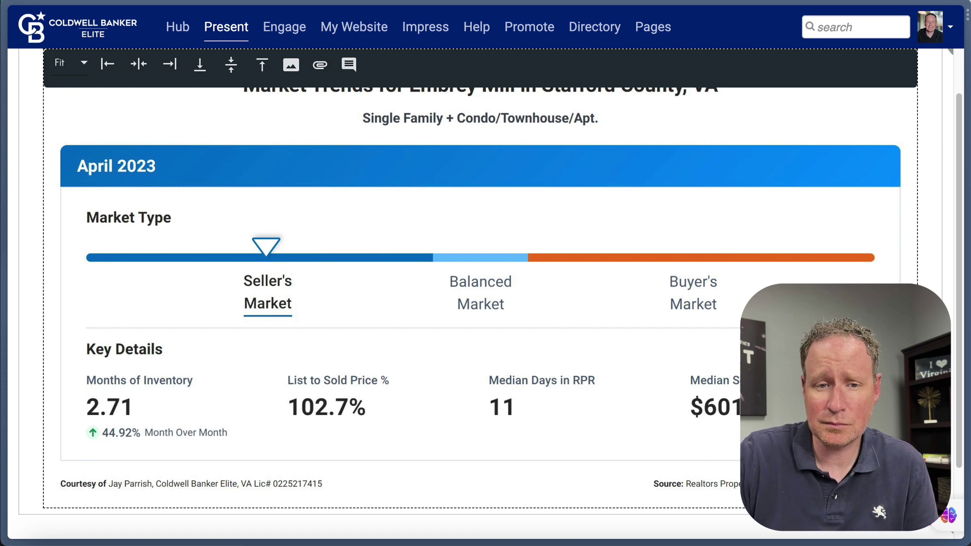
scroll(837, 251, "up", 3)
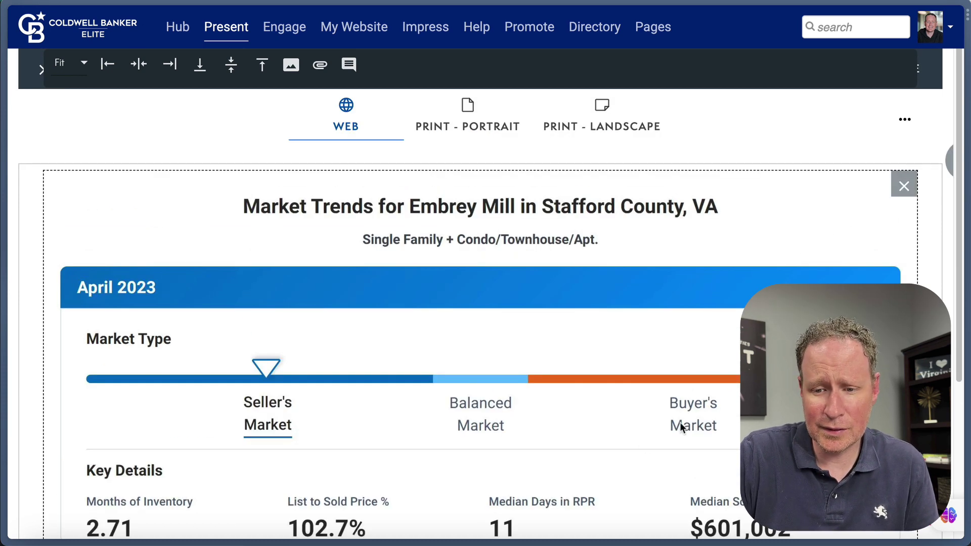
scroll(681, 427, "down", 5)
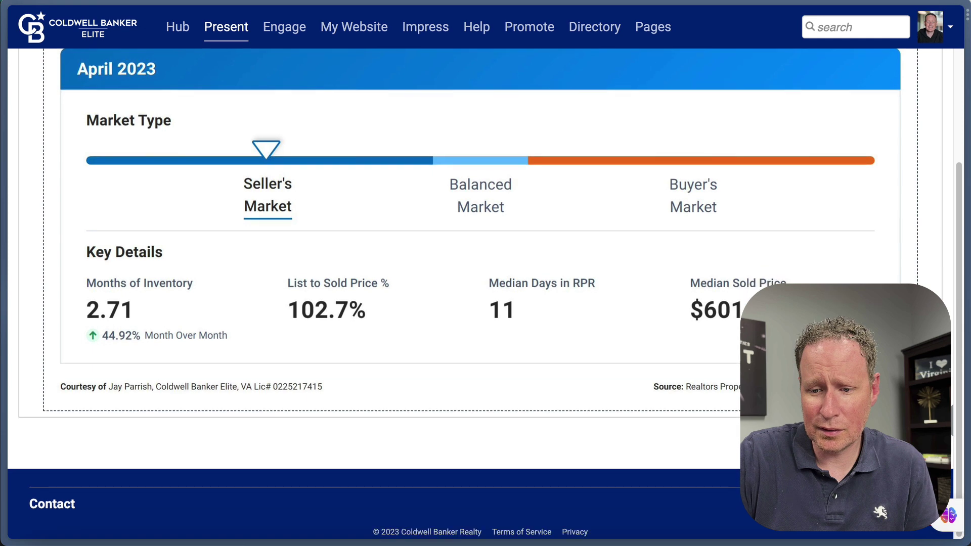
scroll(480, 304, "up", 5)
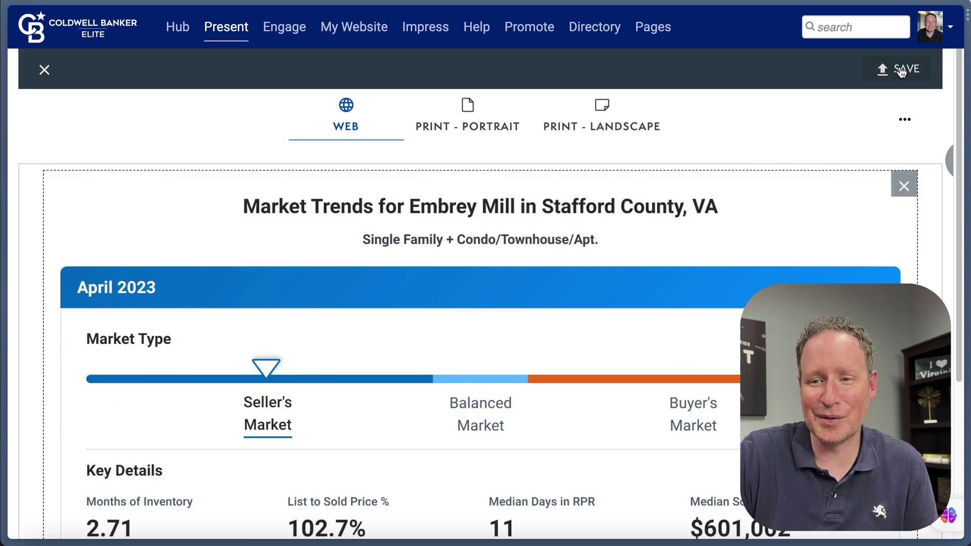
- Save the page to My Pages under the name Embrey Mill
left_click(891, 72)
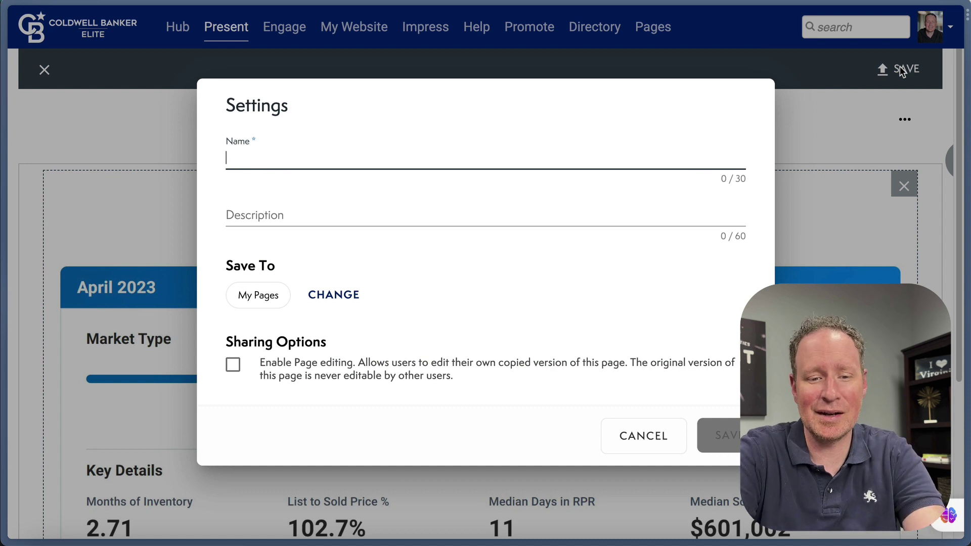
type("Embry")
key("BackSpace")
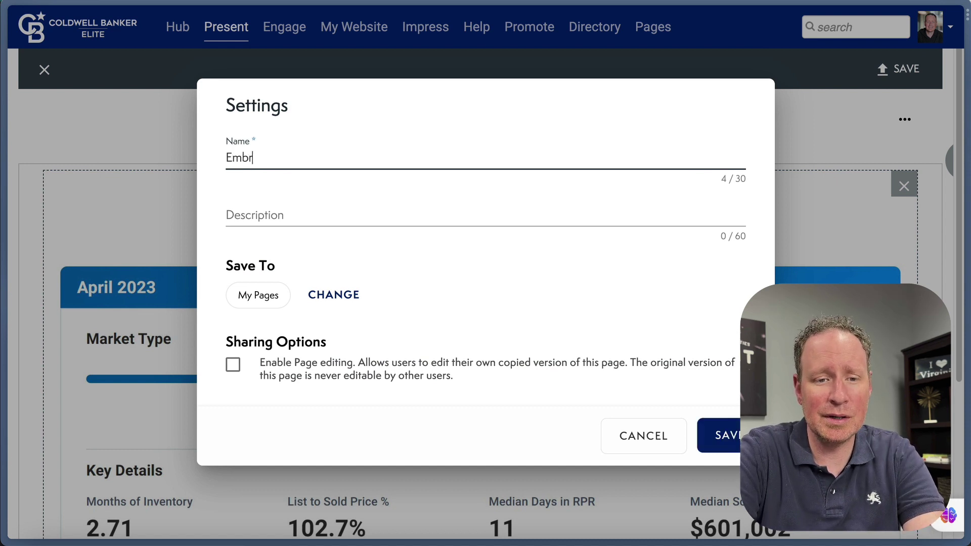
type("ey Mill")
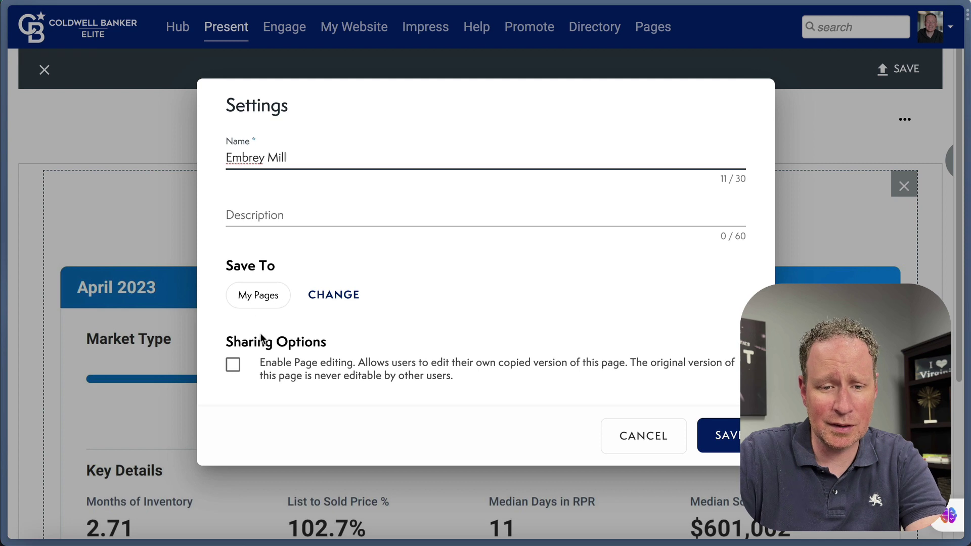
left_click(711, 435)
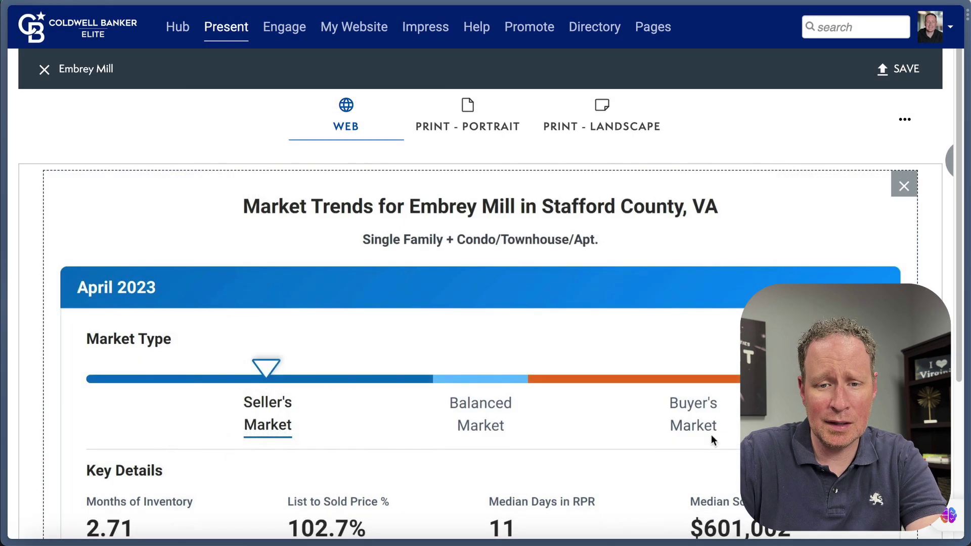
- Close the page editor and move the Embrey Mill page directly below 7 Online Reviews in the presentation's page order
left_click(45, 70)
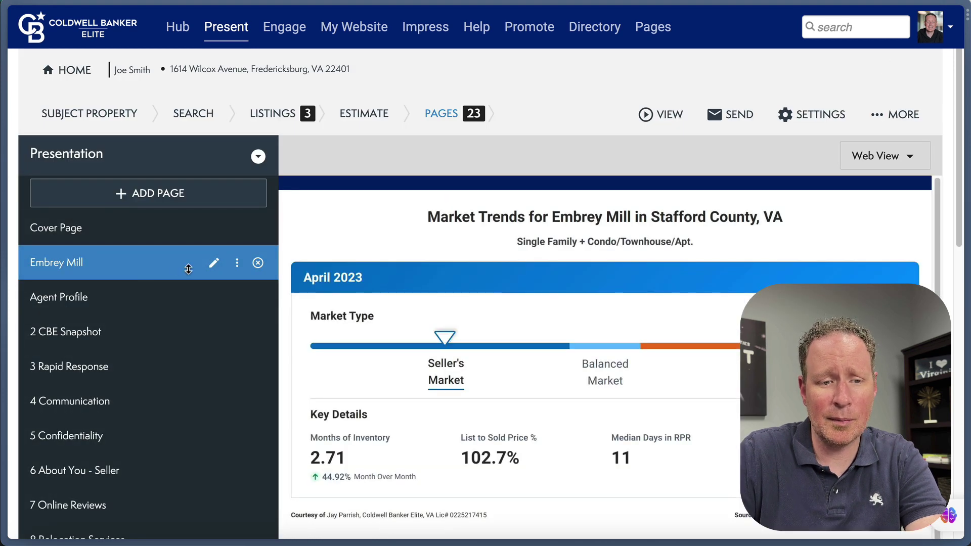
left_click_drag(137, 273, 137, 505)
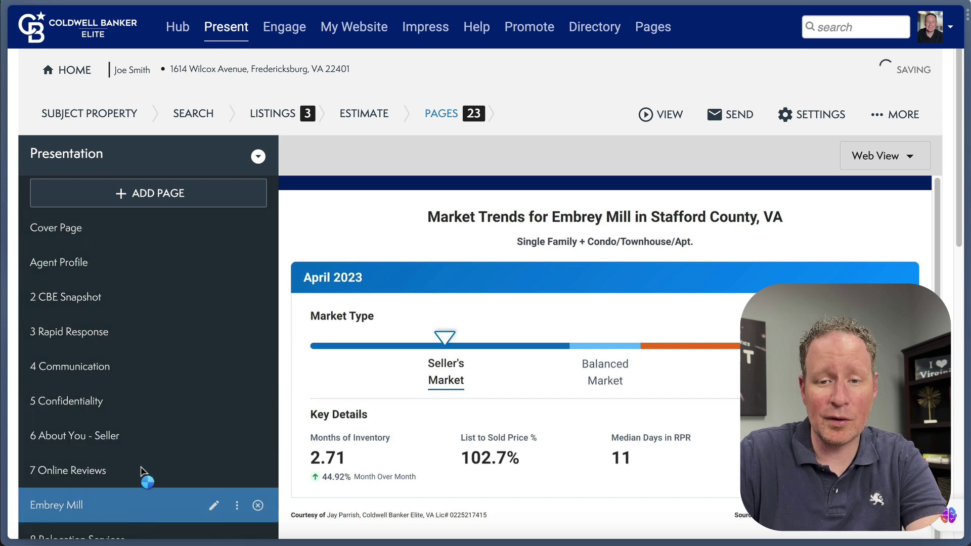